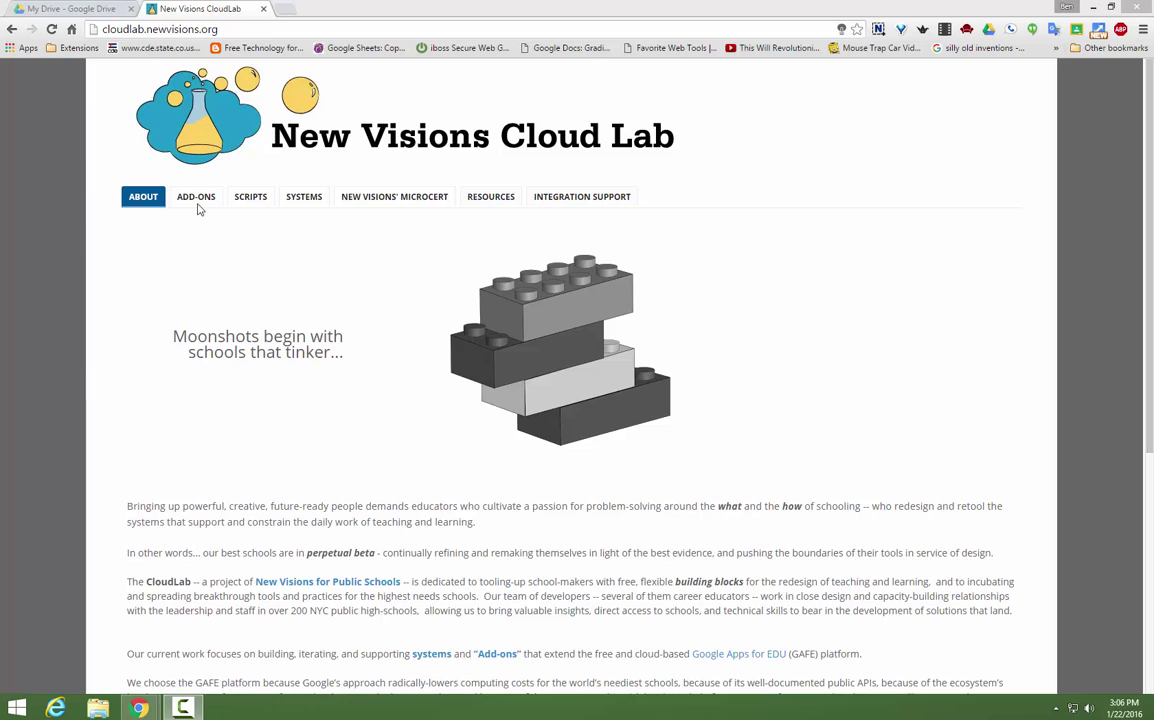
# Step: Reveal the Cloud Lab ADD-ONS dropdown listing docAppender and Autocrat
pyautogui.moveTo(199, 204)
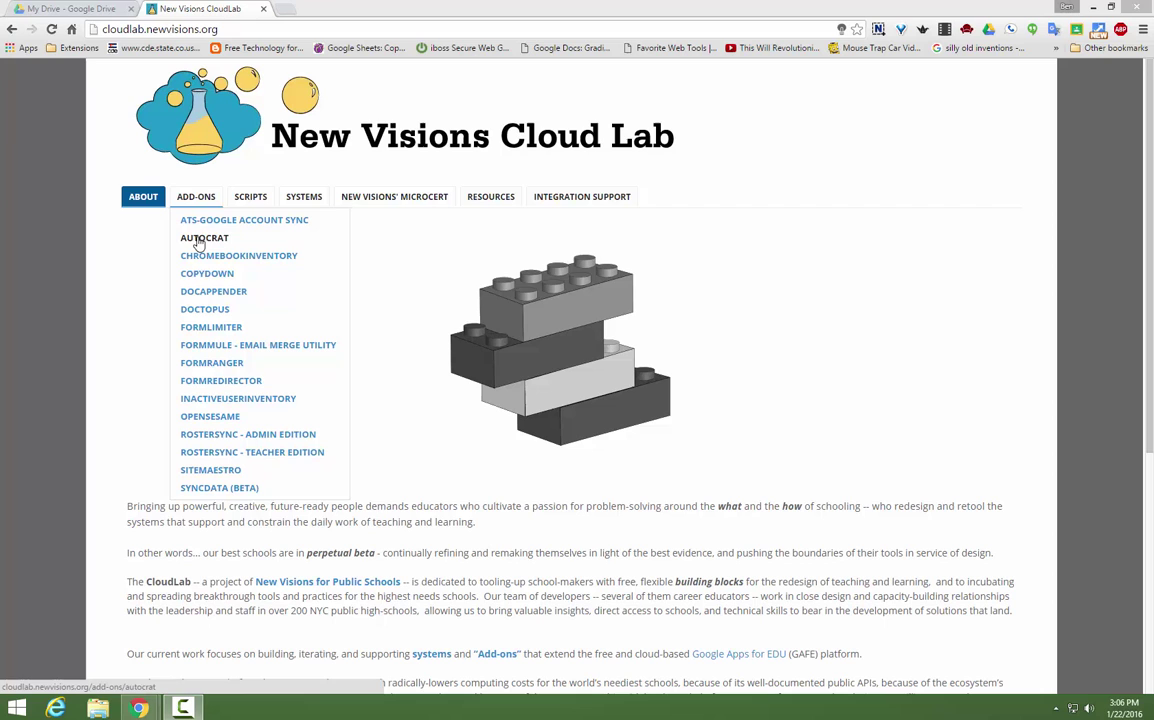
# Step: Open the docAppender page and review how it appends form responses to Docs as tables
pyautogui.click(213, 293)
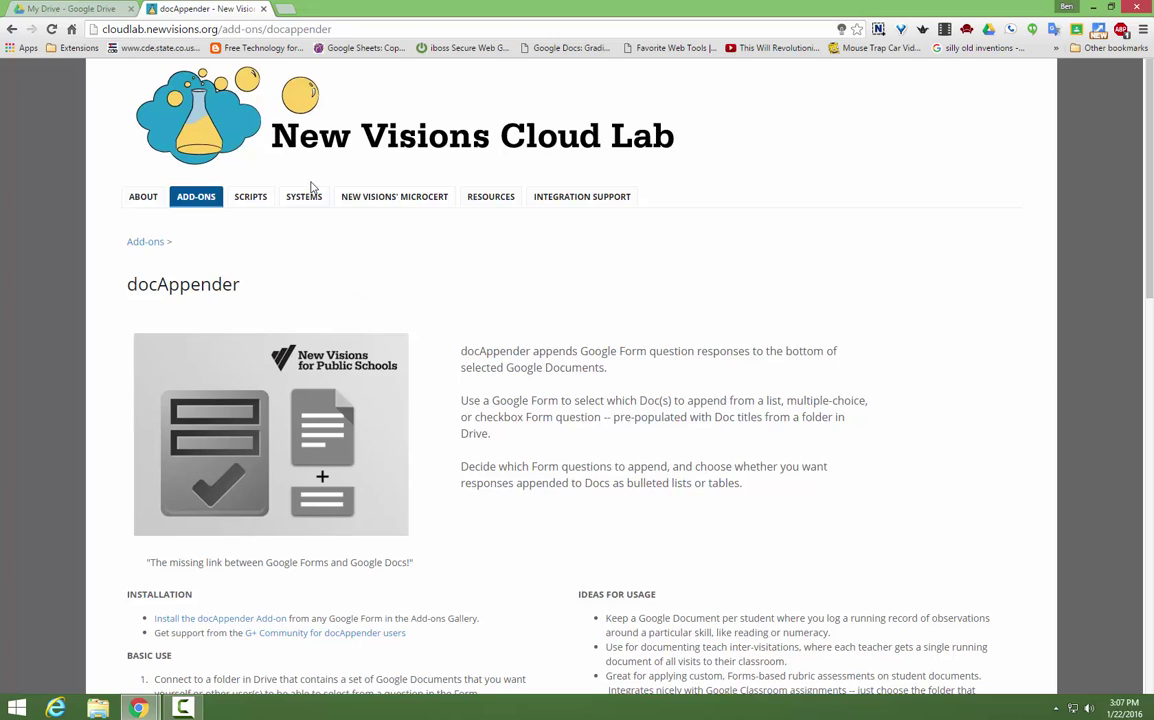
pyautogui.moveTo(282, 230)
# Step: Create a new 'note cards 2' folder in My Drive and open it
pyautogui.click(93, 10)
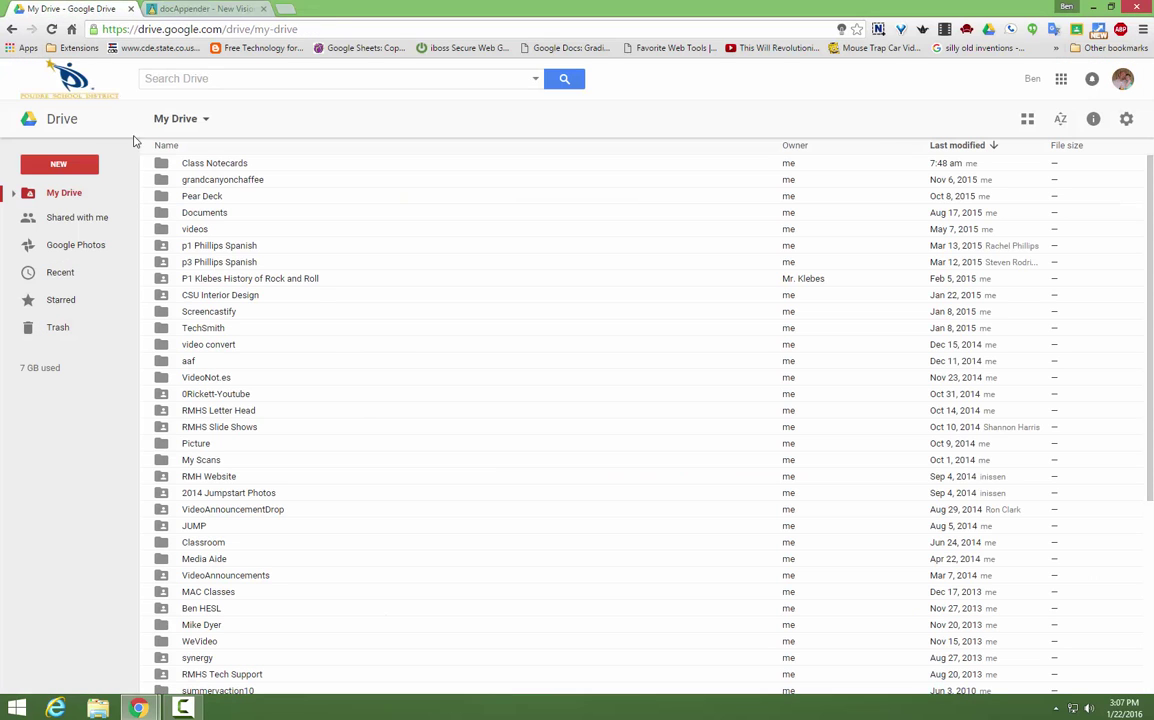
pyautogui.click(61, 166)
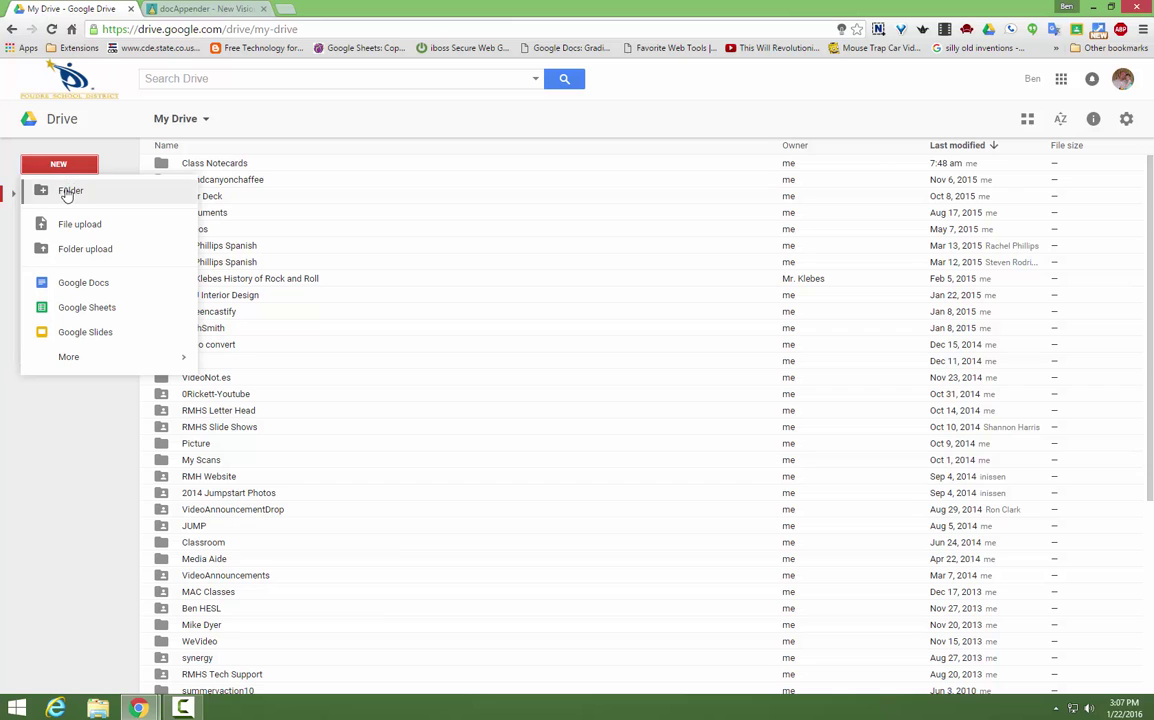
pyautogui.click(65, 190)
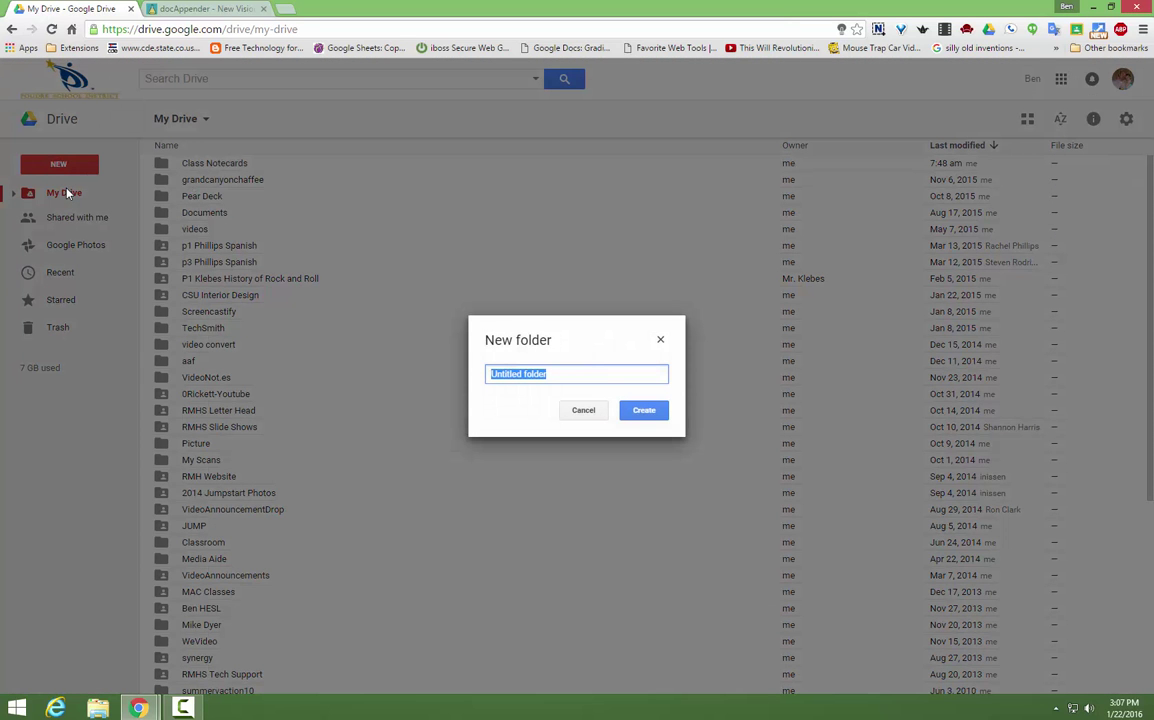
pyautogui.write('note cards 2')
pyautogui.click(652, 411)
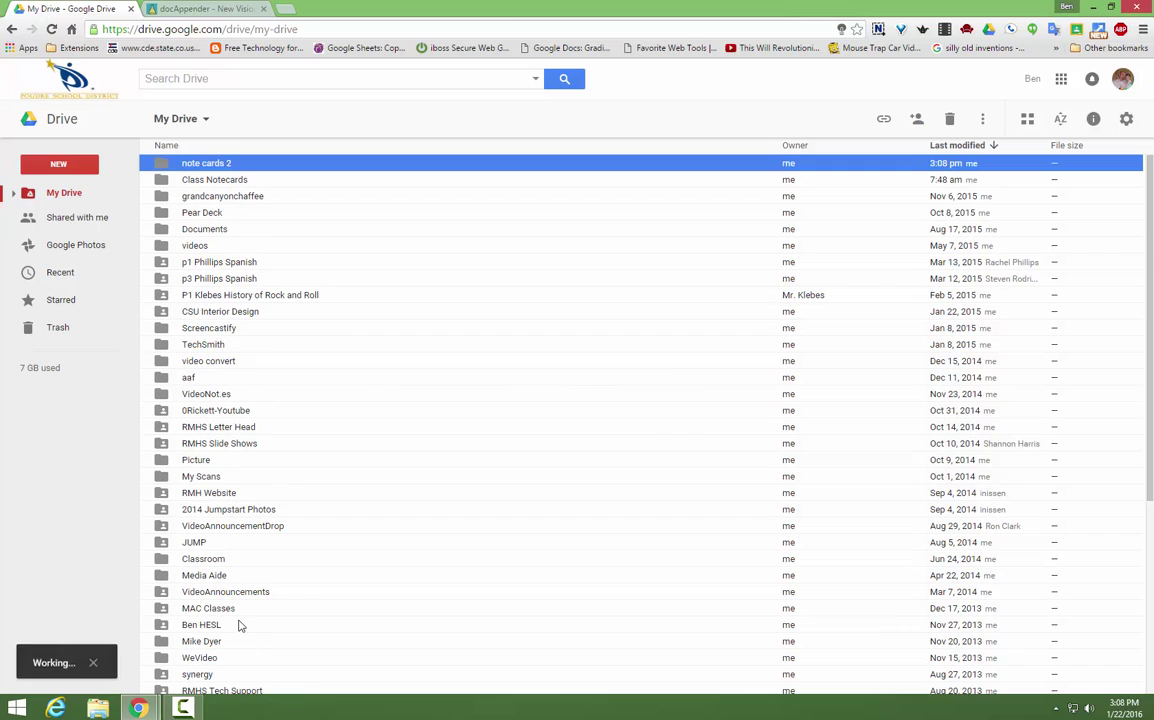
pyautogui.doubleClick(212, 168)
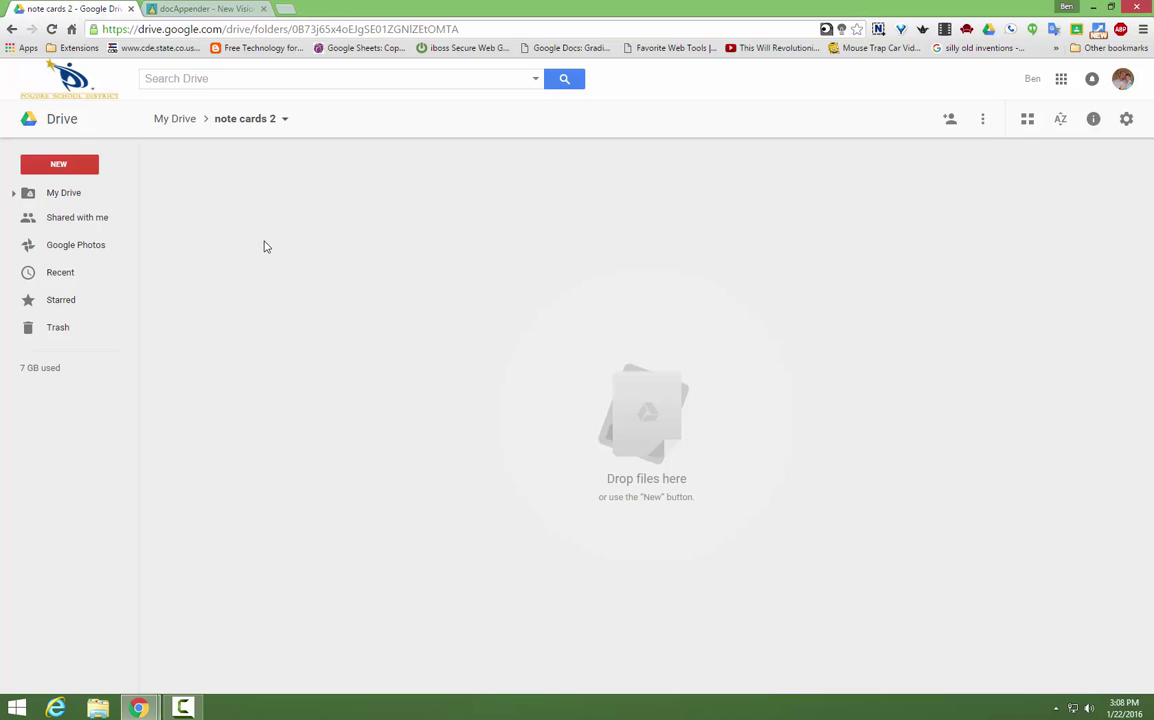
# Step: Create a blank Google Doc in the folder titled p1
pyautogui.click(58, 164)
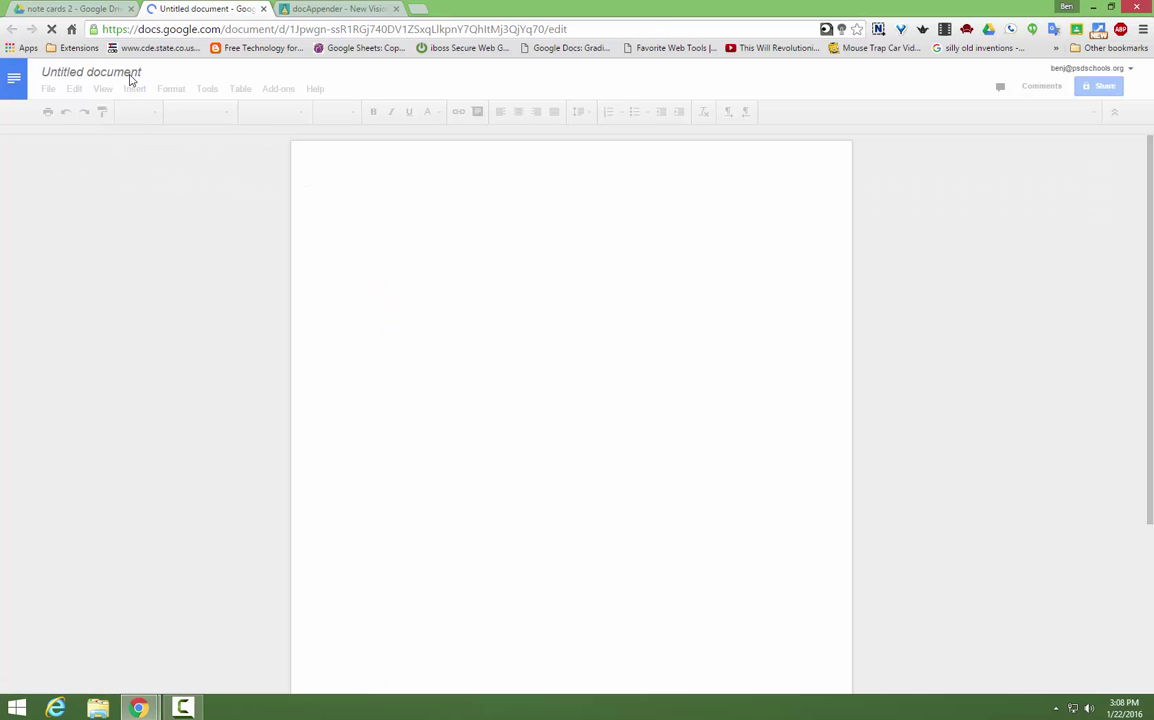
pyautogui.click(130, 76)
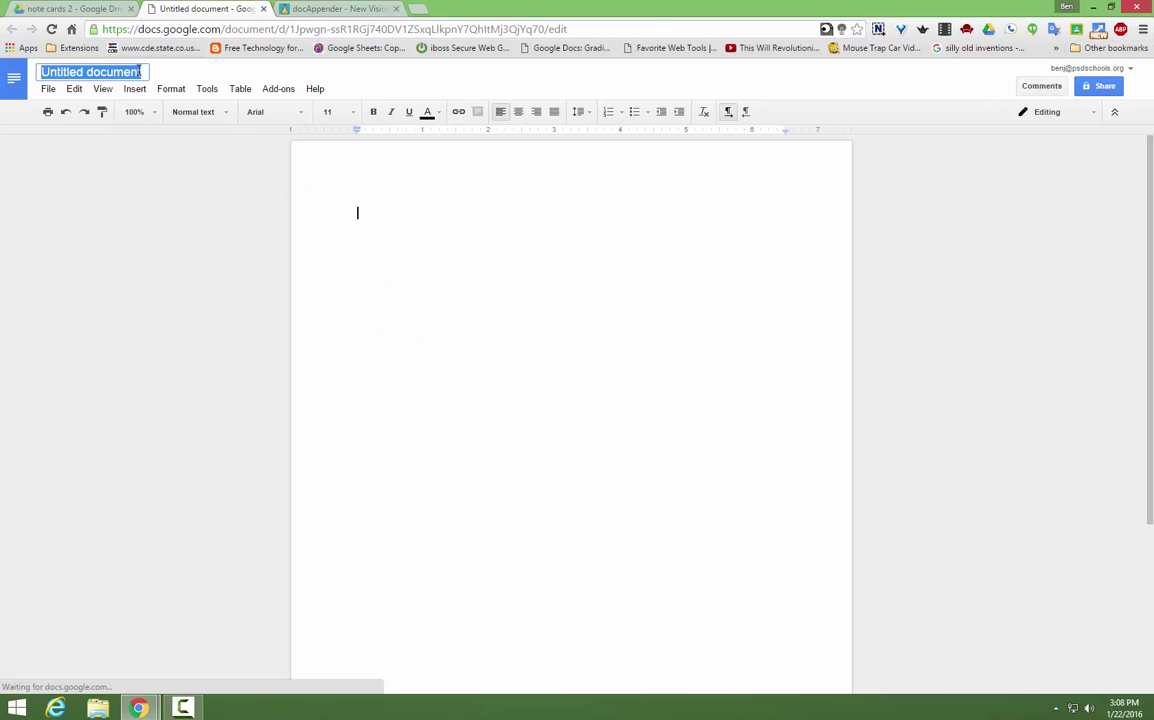
pyautogui.write('p1')
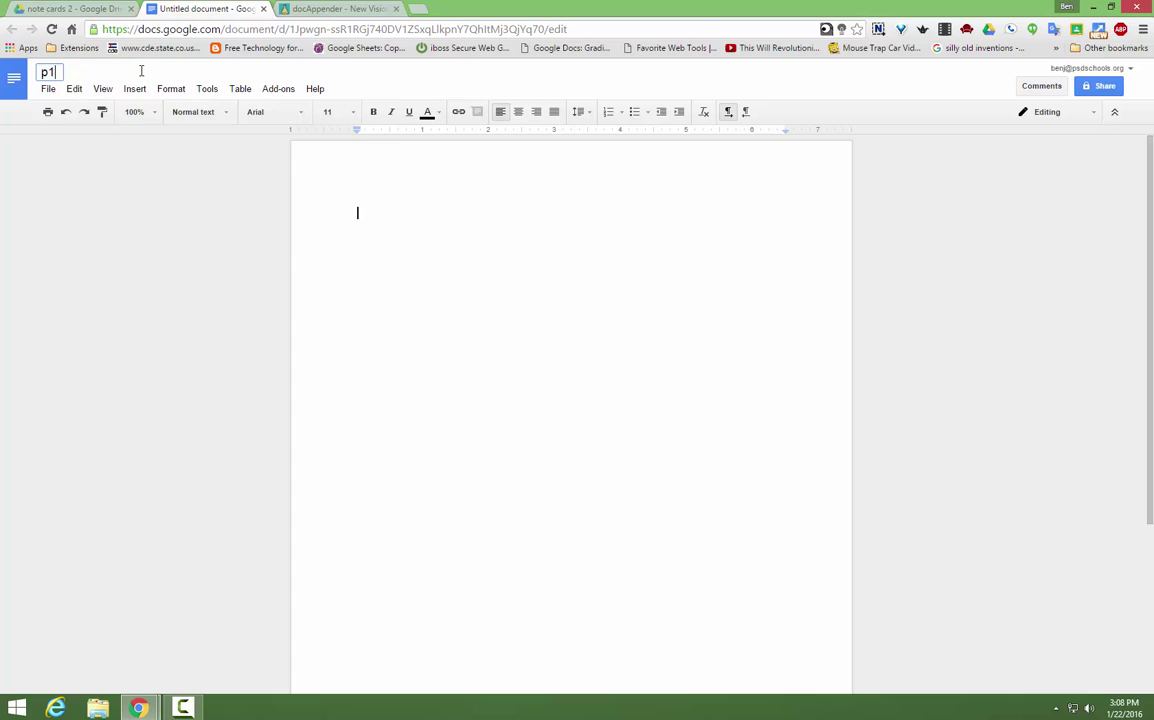
pyautogui.click(367, 186)
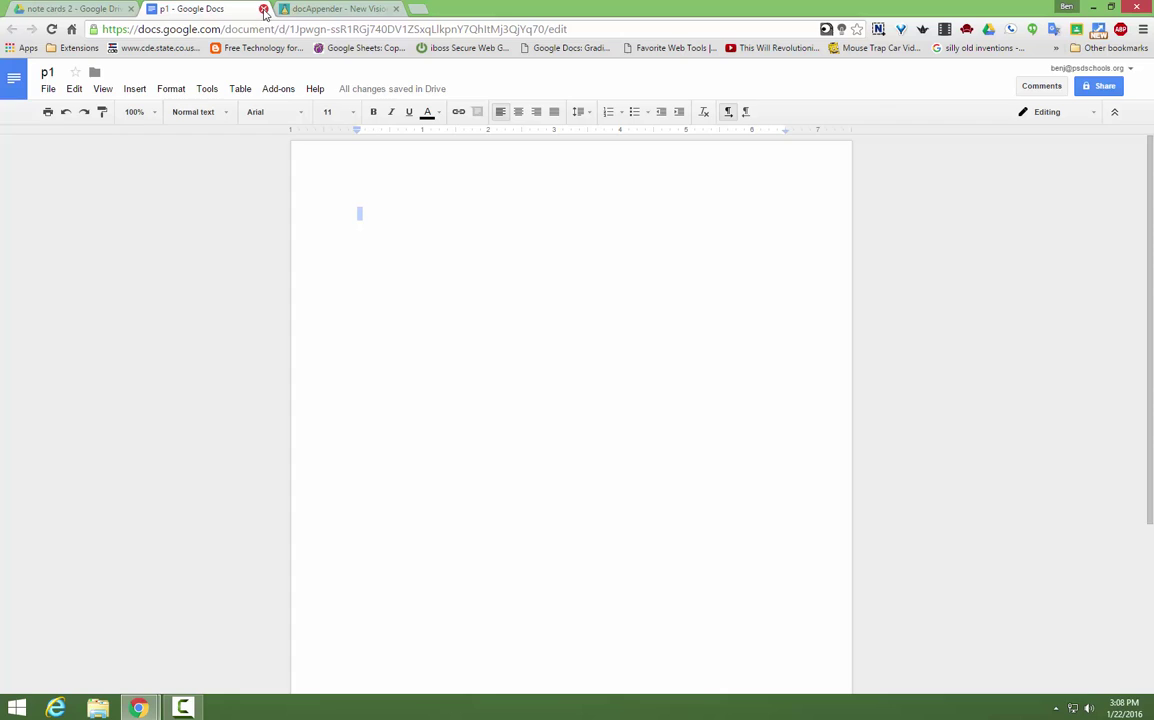
# Step: Create a second blank Google Doc titled p2
pyautogui.click(46, 9)
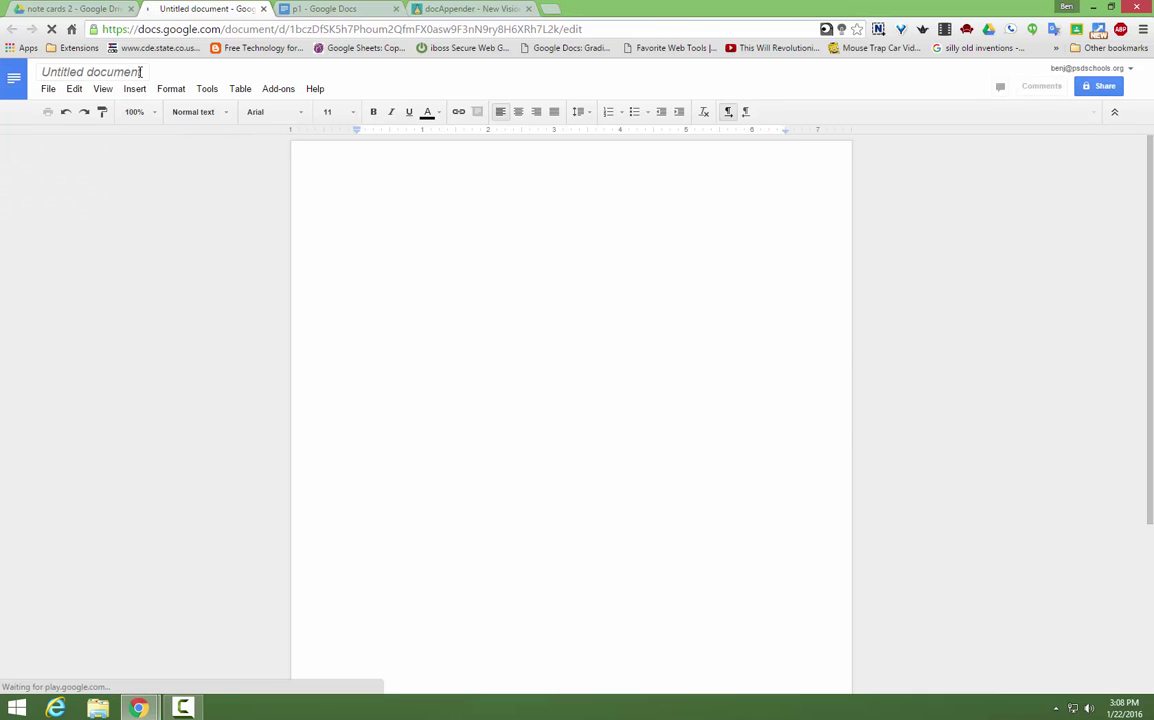
pyautogui.click(140, 72)
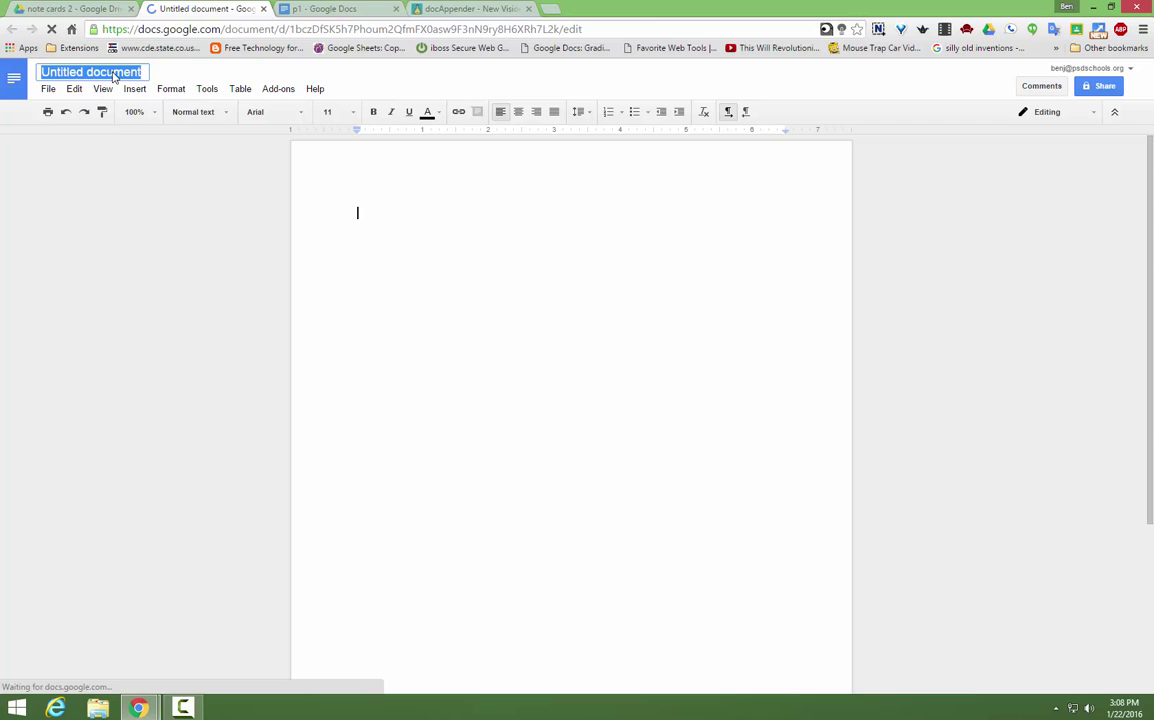
pyautogui.click(114, 75)
pyautogui.moveTo(146, 72); pyautogui.dragTo(24, 70)
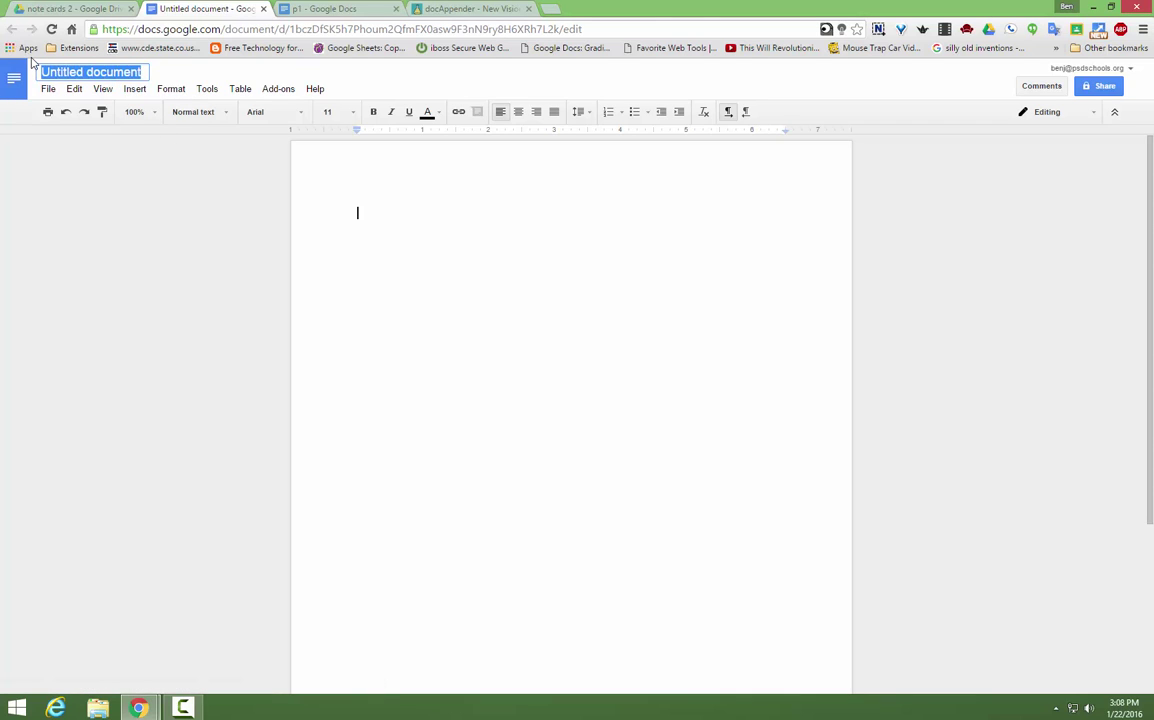
pyautogui.write('p2')
pyautogui.press('Return')
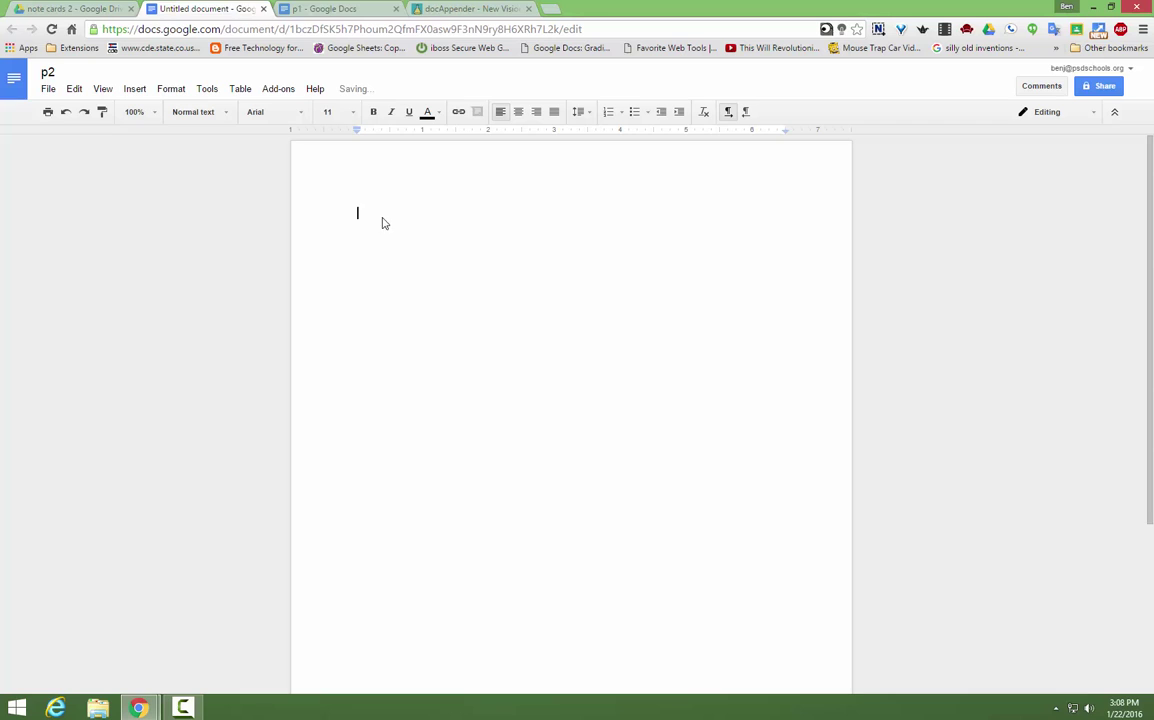
pyautogui.click(318, 8)
pyautogui.click(205, 8)
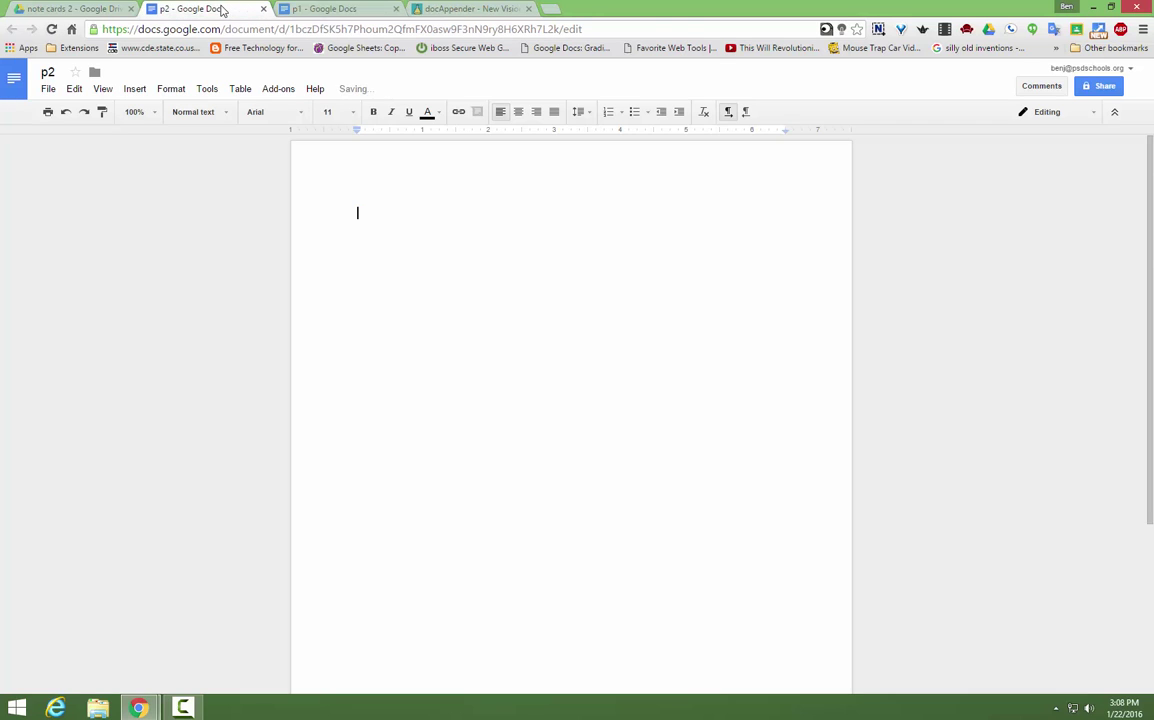
# Step: From the note cards 2 folder, create a new blank Google Form
pyautogui.click(75, 8)
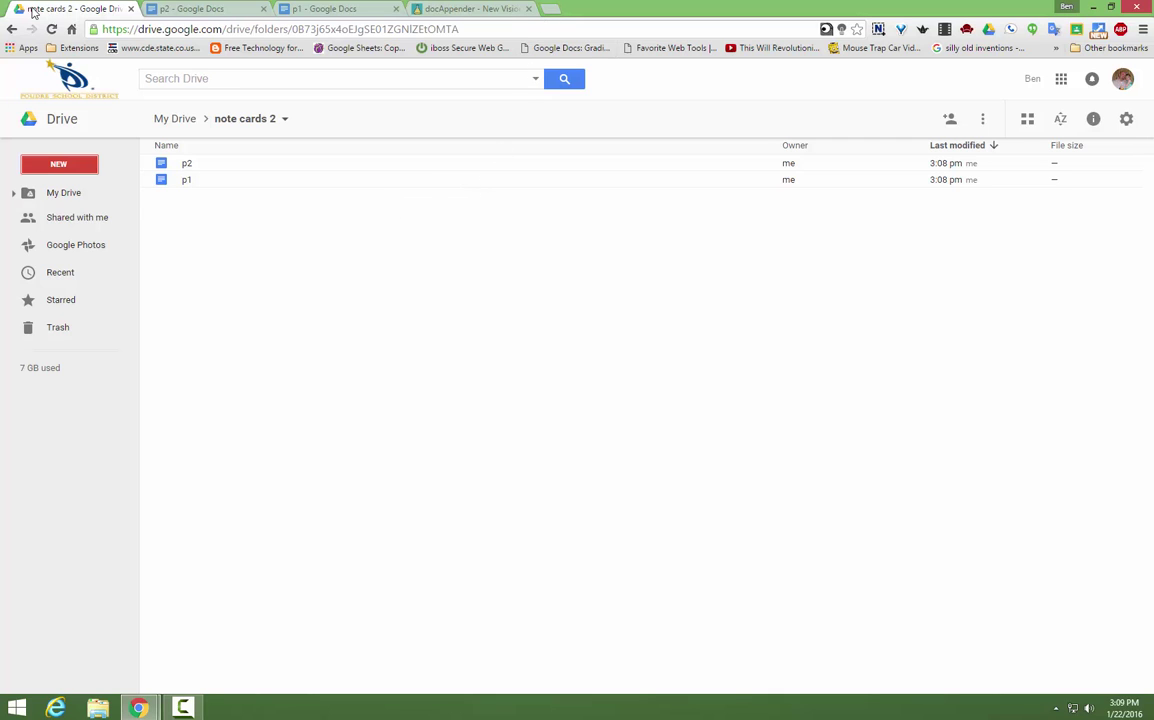
pyautogui.click(57, 162)
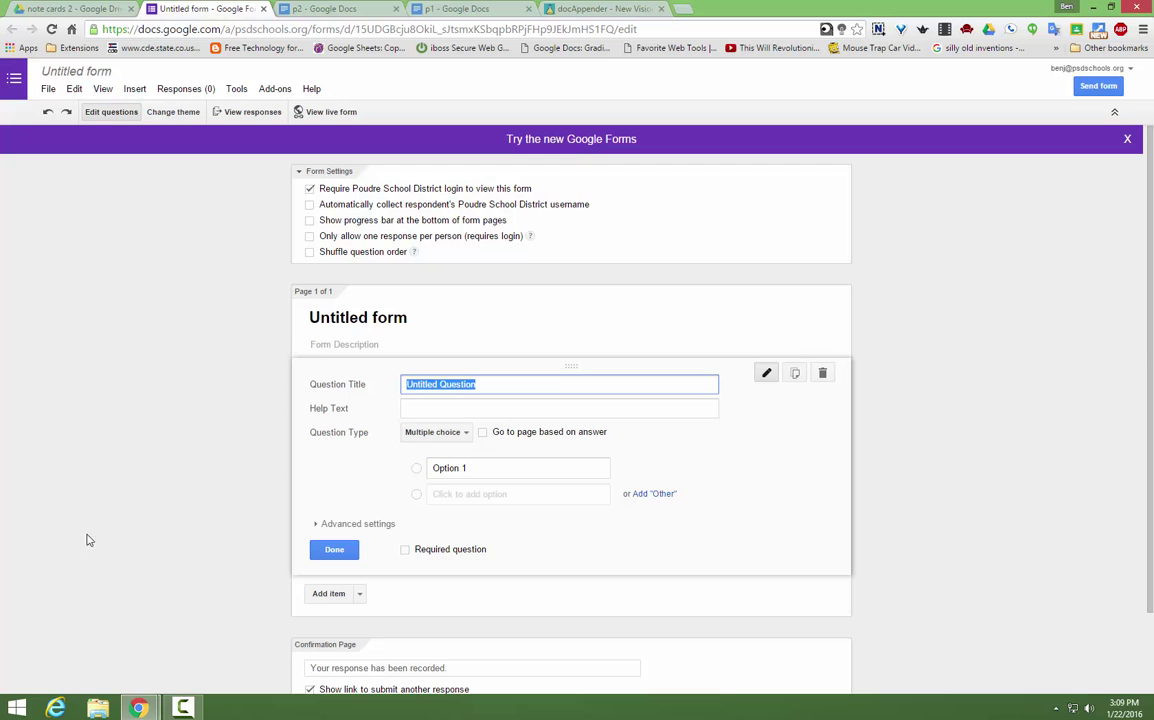
# Step: Search the add-on store for docAppender to confirm it is already installed
pyautogui.click(278, 91)
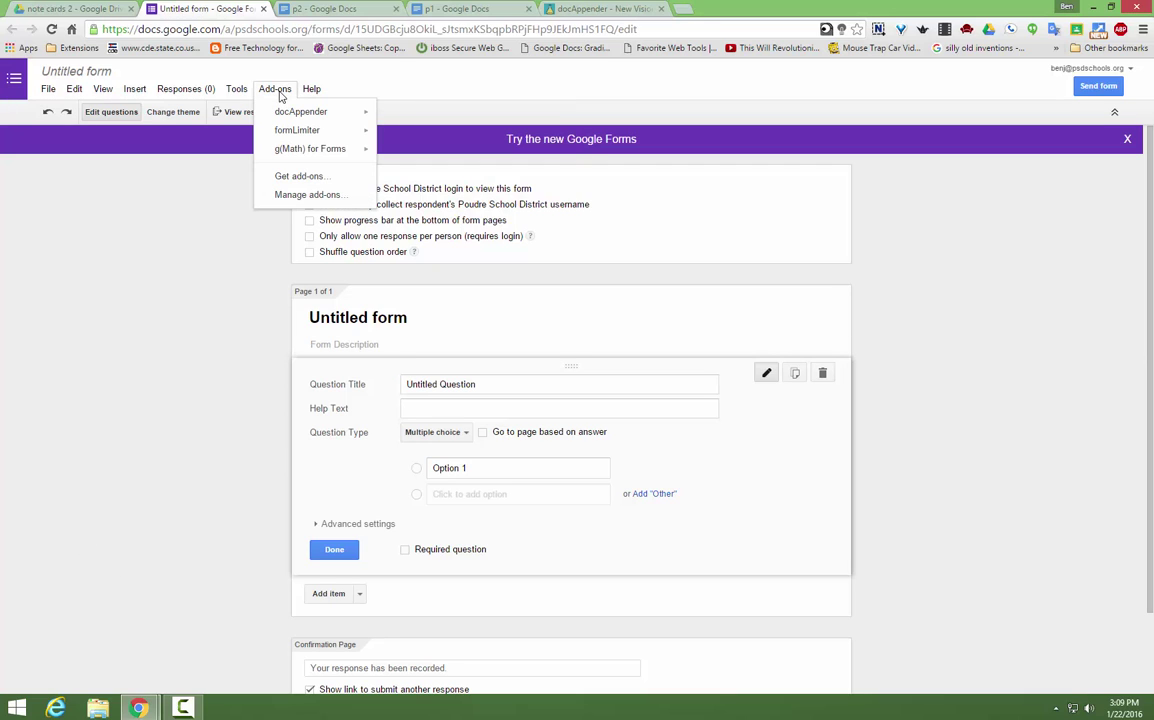
pyautogui.click(305, 177)
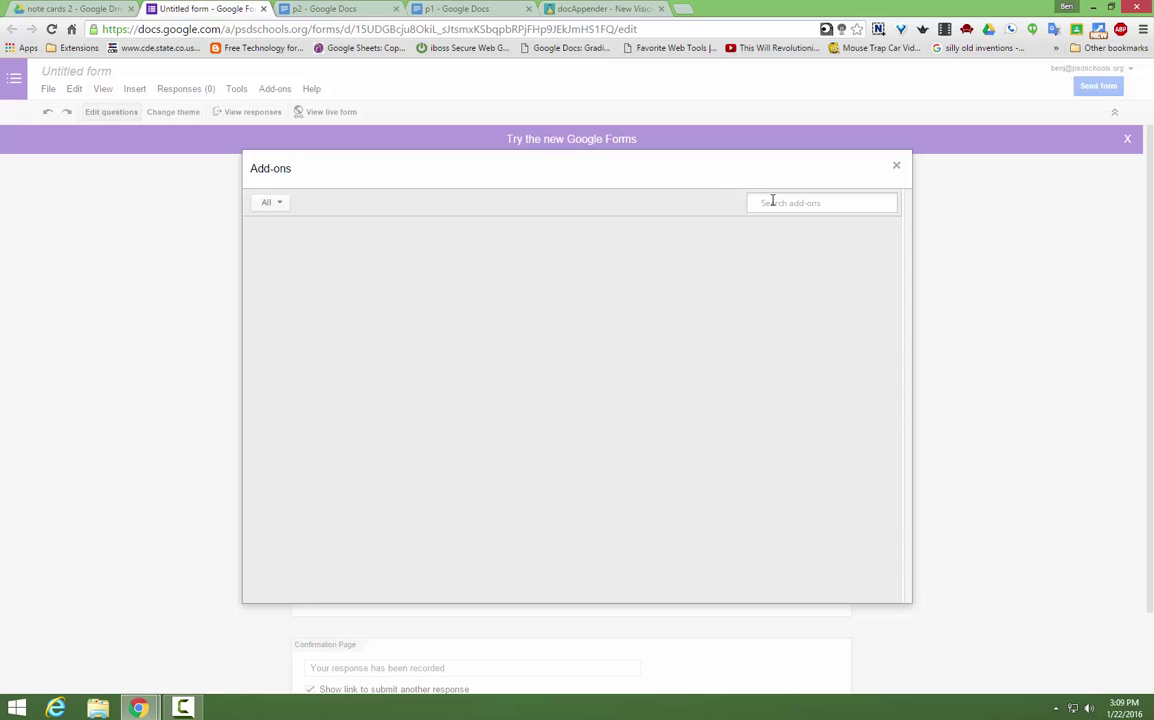
pyautogui.click(771, 200)
pyautogui.write('co')
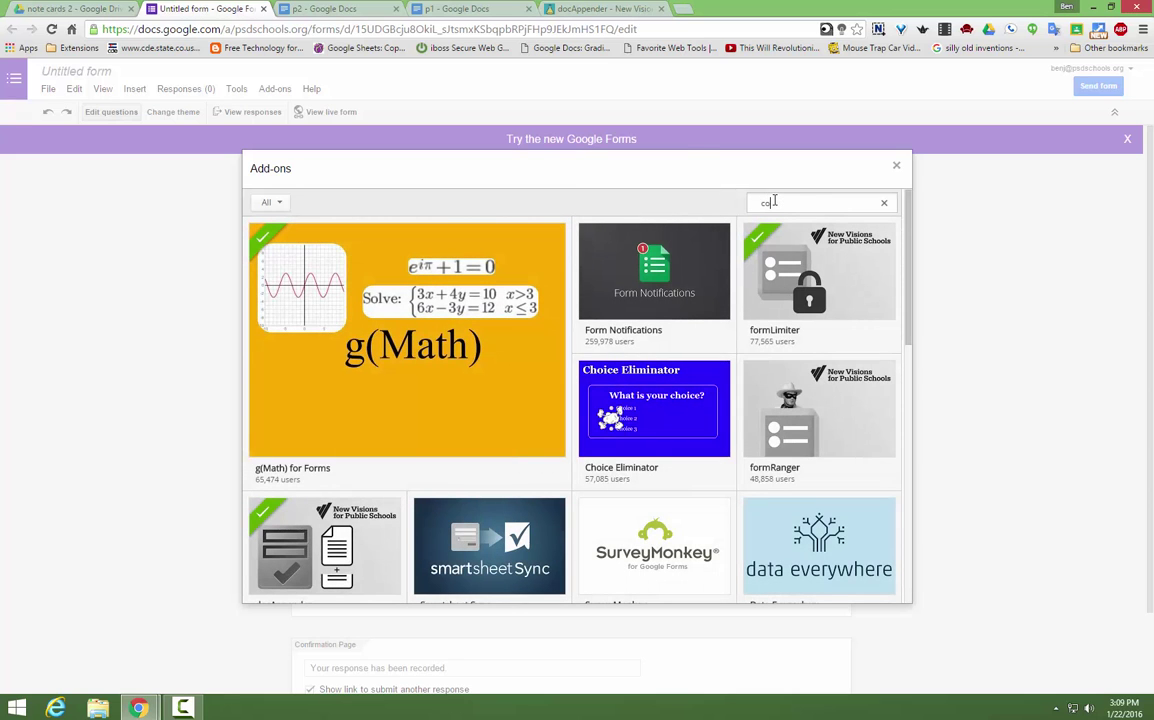
pyautogui.write('cappender')
pyautogui.press('Return')
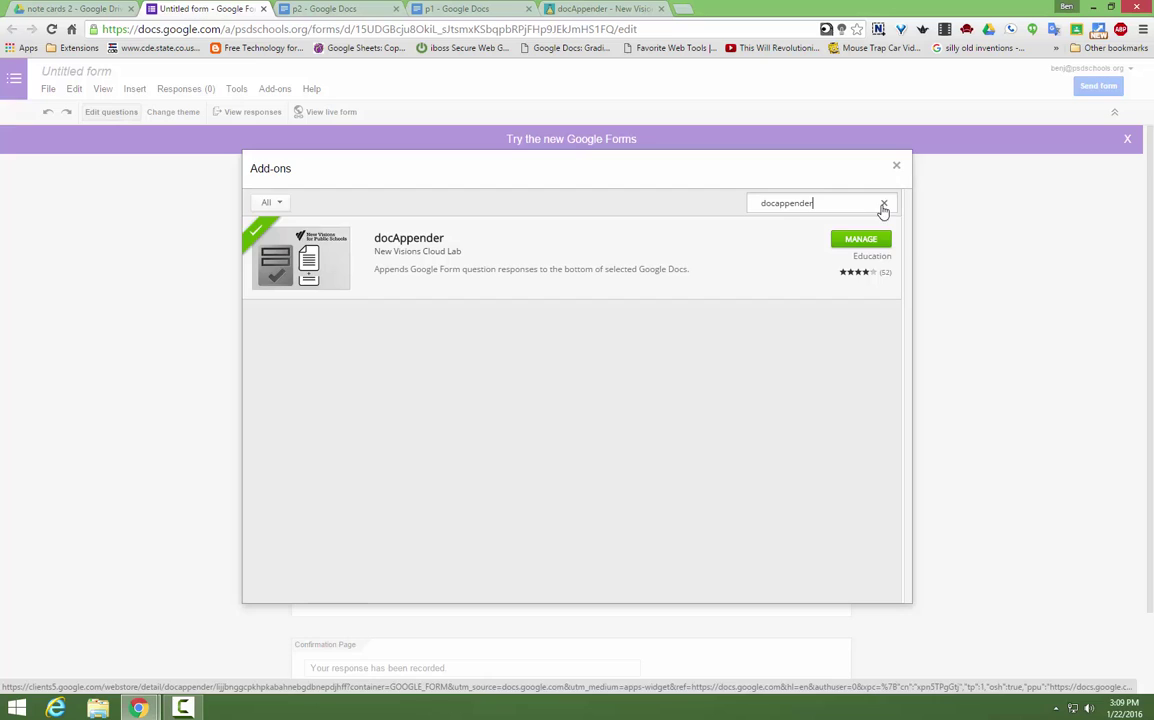
pyautogui.click(896, 166)
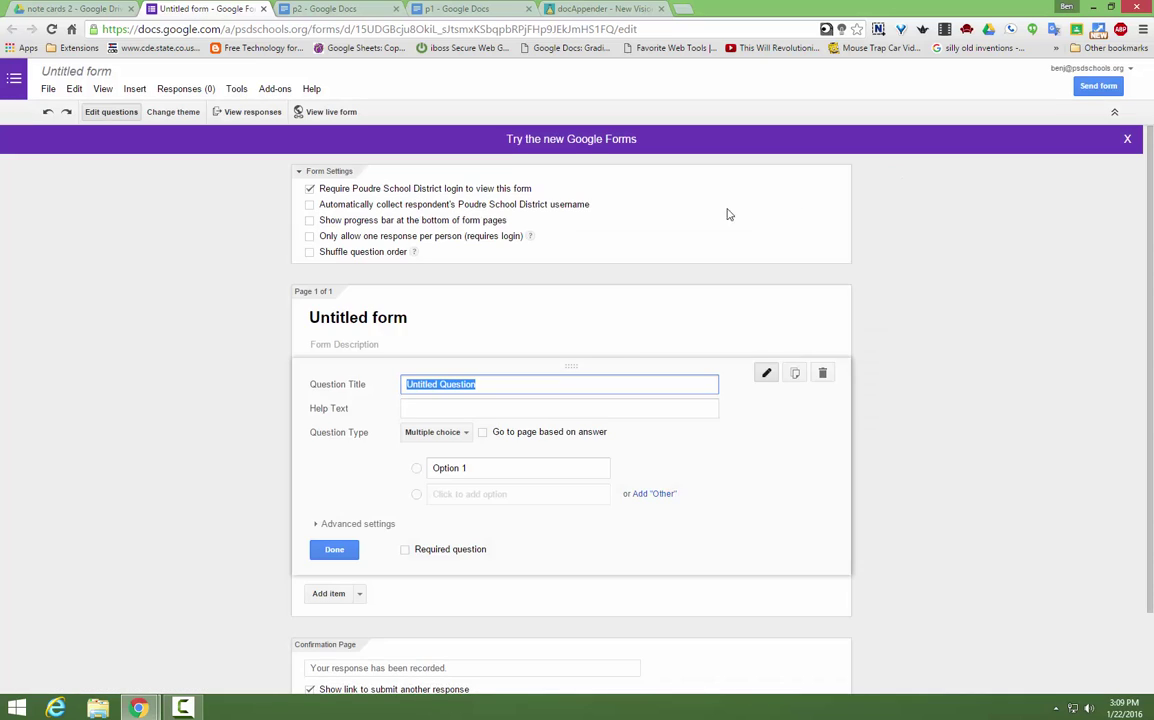
# Step: Rename the form title to 'Student Note Cards'
pyautogui.click(411, 317)
pyautogui.moveTo(432, 320); pyautogui.dragTo(263, 310)
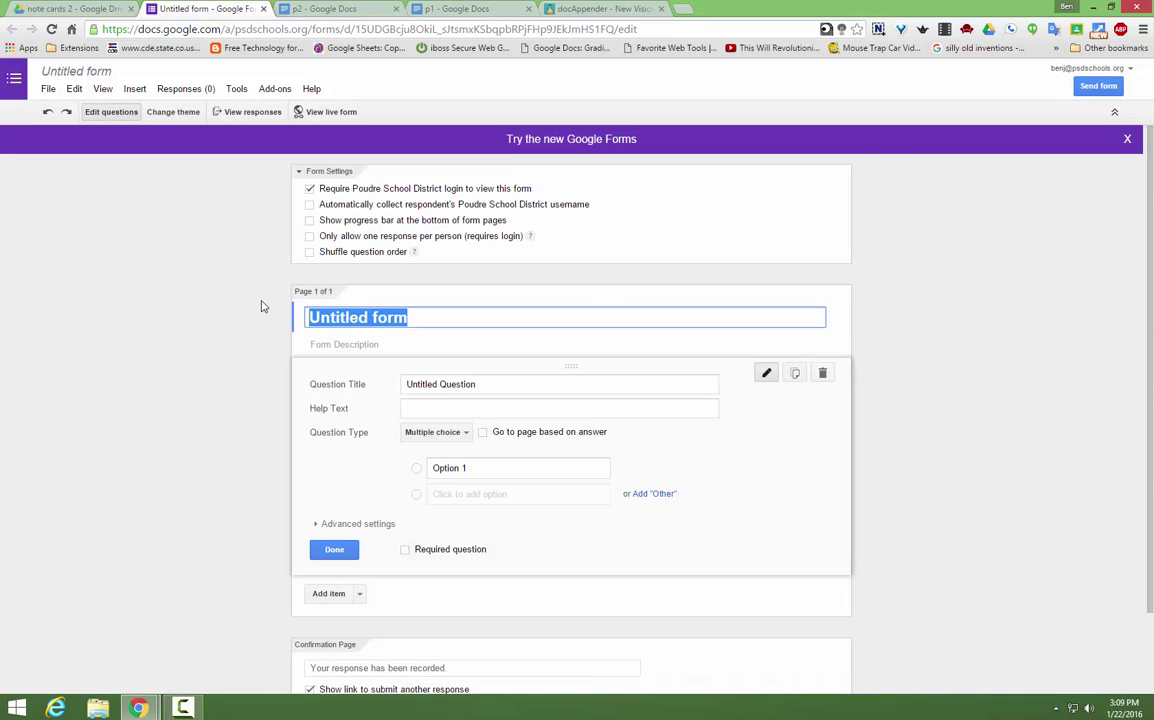
pyautogui.write('Student')
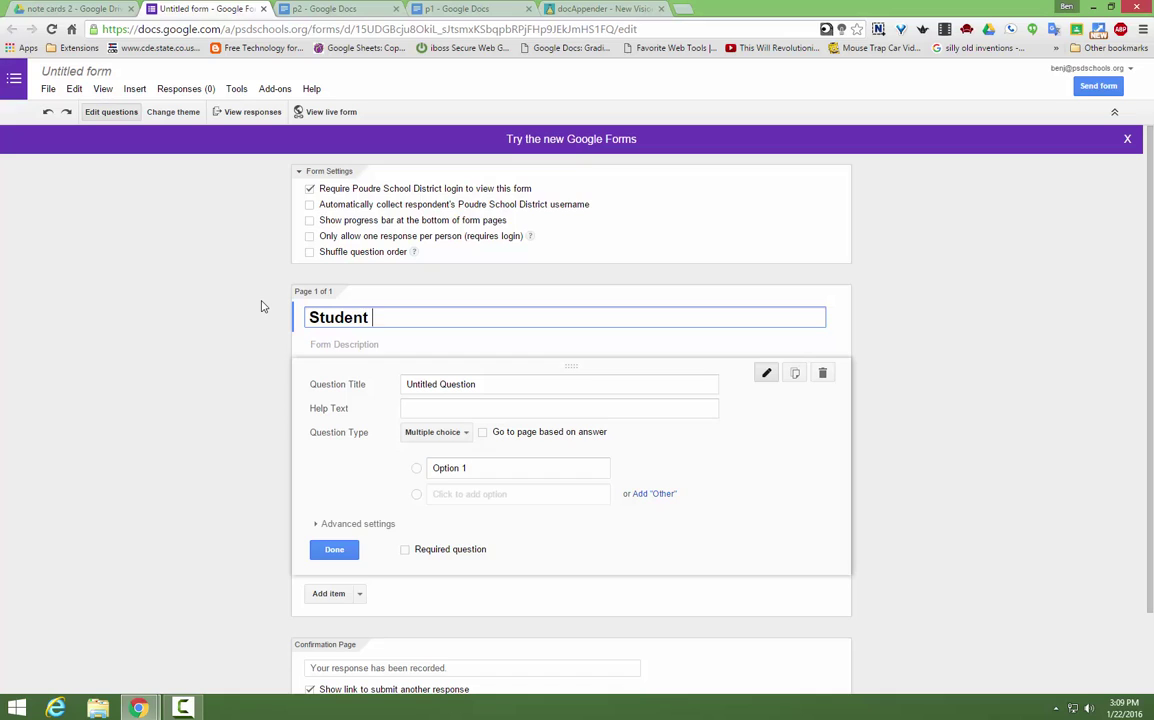
pyautogui.write(' Note Cards')
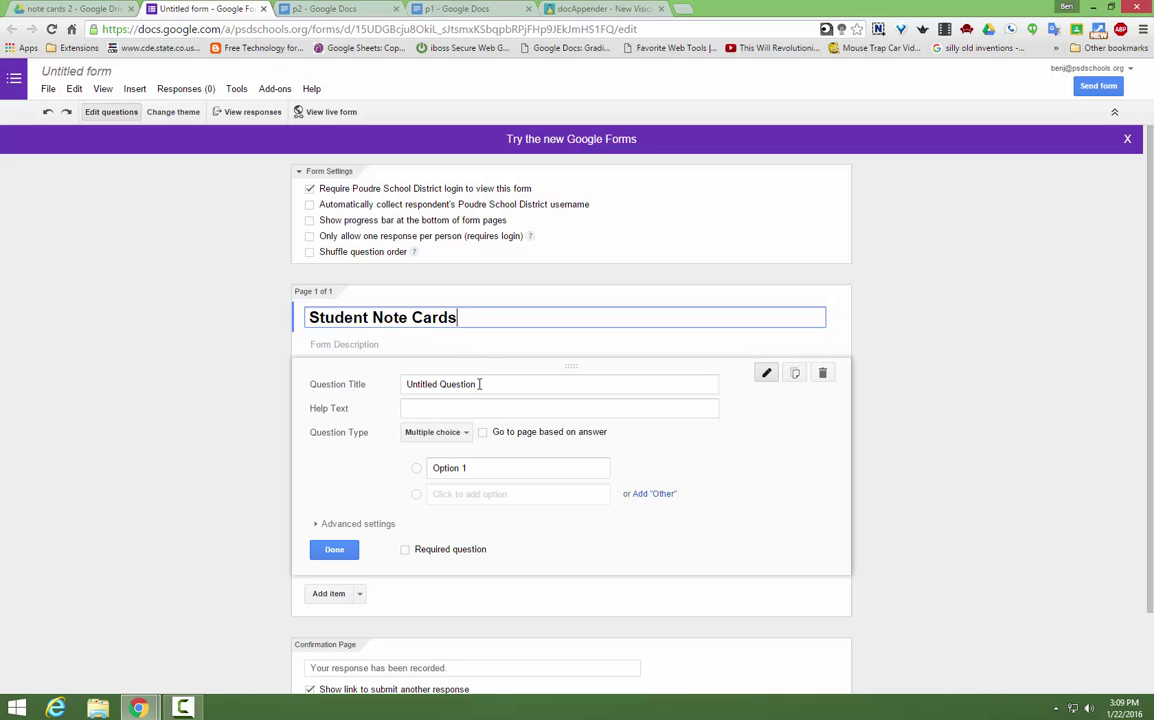
# Step: Turn off 'Require login to view this form' and title the first question 'Period'
pyautogui.click(310, 188)
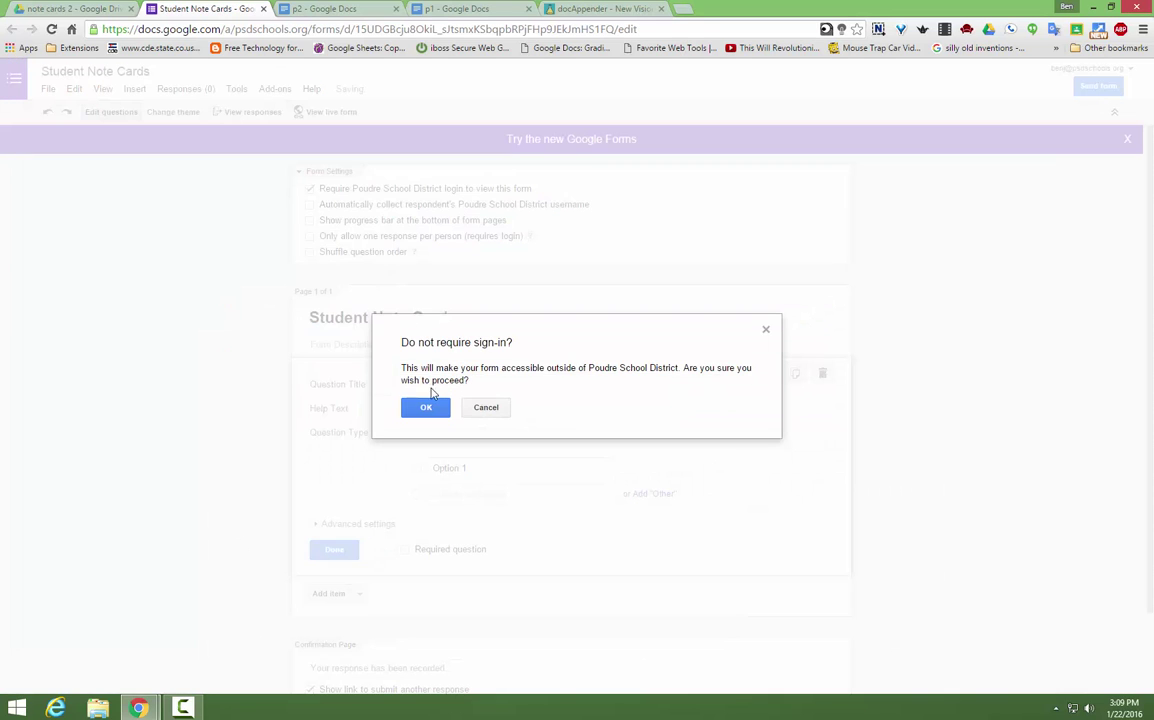
pyautogui.click(426, 407)
pyautogui.moveTo(497, 386); pyautogui.dragTo(391, 366)
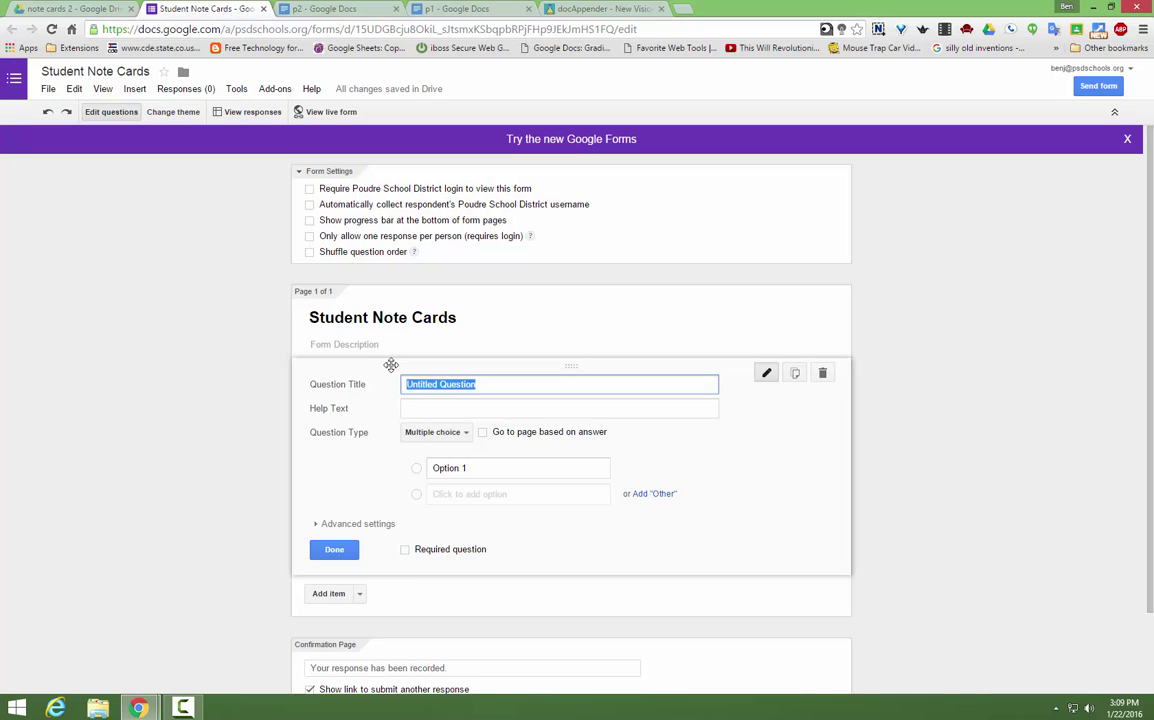
pyautogui.write('Period')
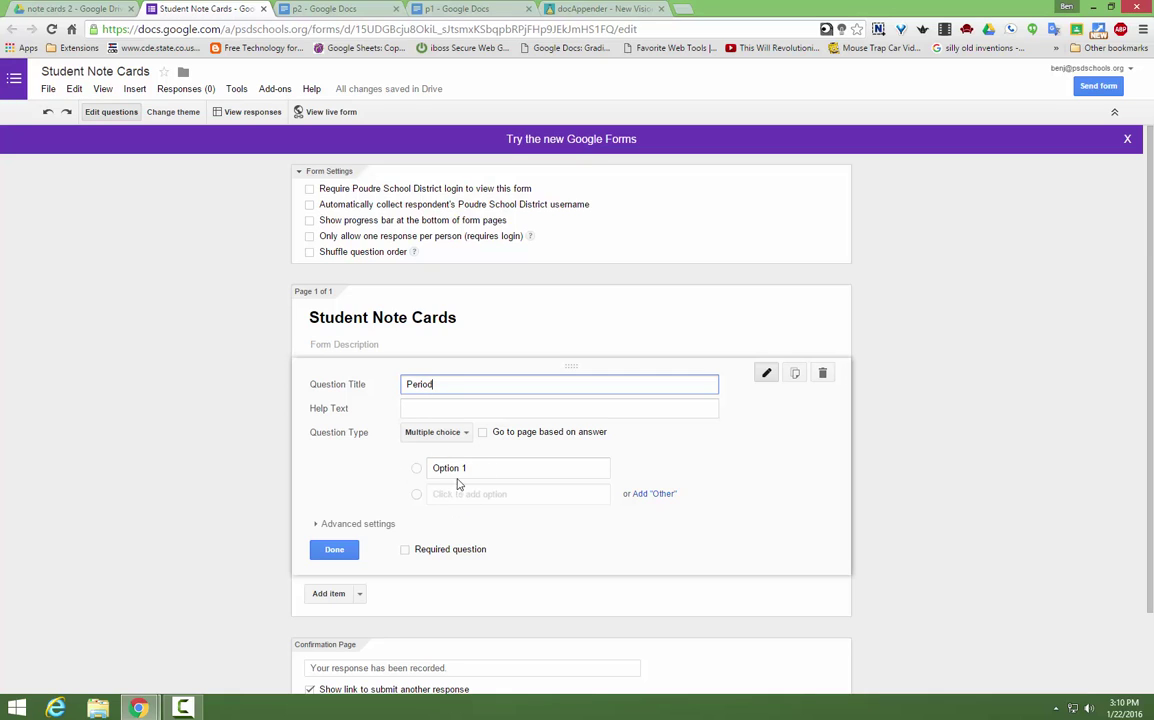
# Step: Add text questions 'Name' and 'Hobbies' after the Period question
pyautogui.click(350, 549)
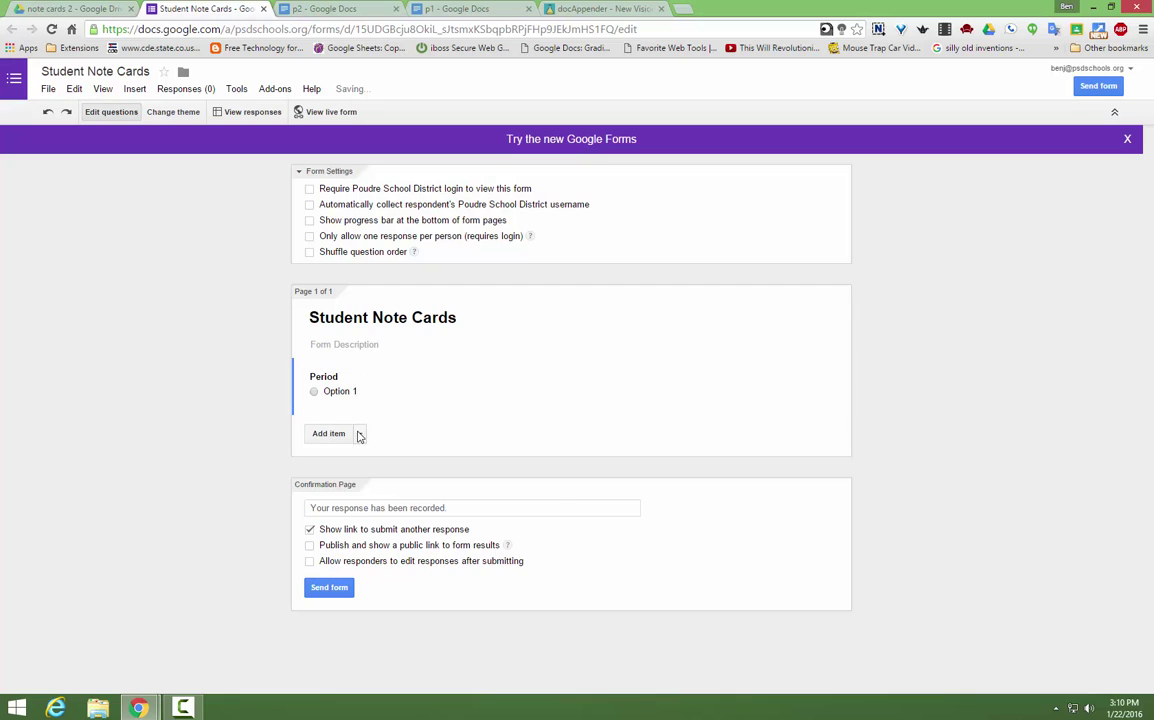
pyautogui.click(359, 433)
pyautogui.click(345, 474)
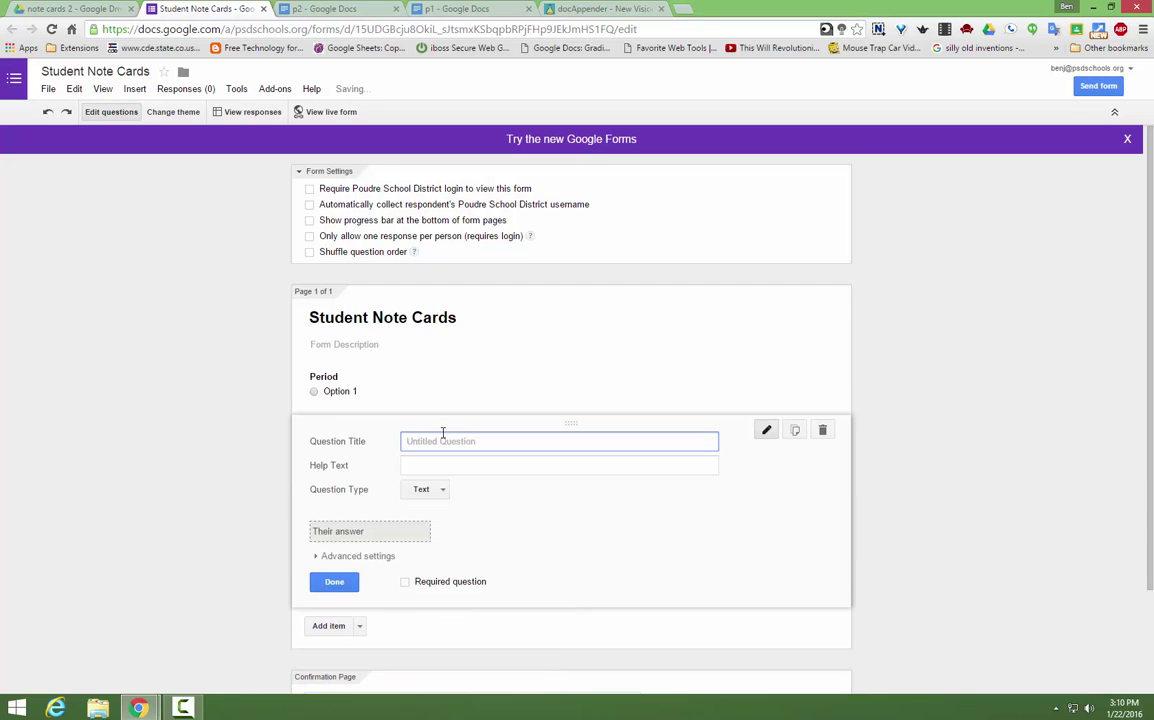
pyautogui.write('Ne')
pyautogui.write('me')
pyautogui.click(334, 582)
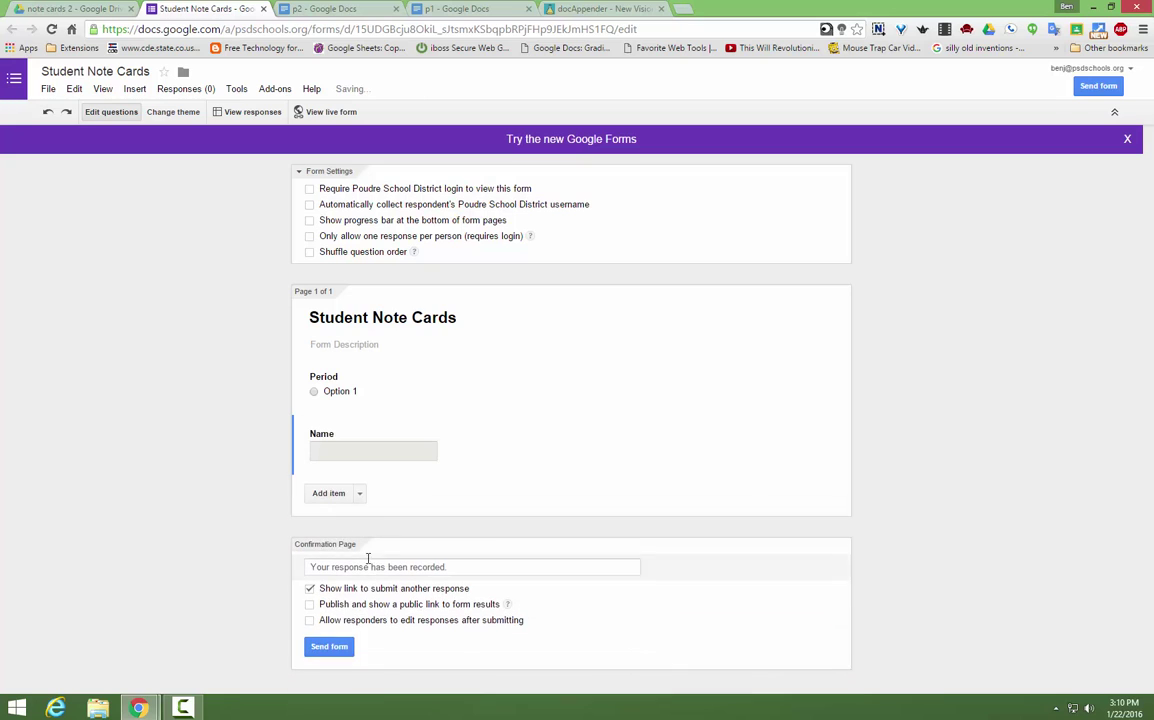
pyautogui.click(329, 494)
pyautogui.write('Hobbie')
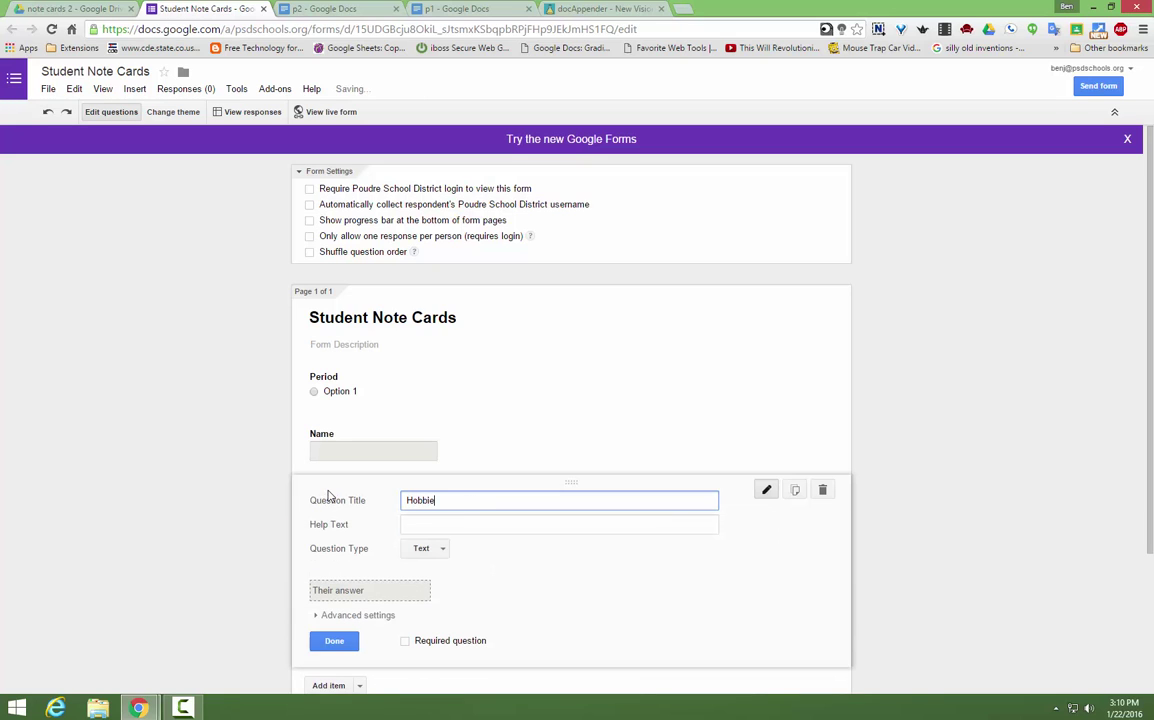
pyautogui.write('s')
pyautogui.click(331, 642)
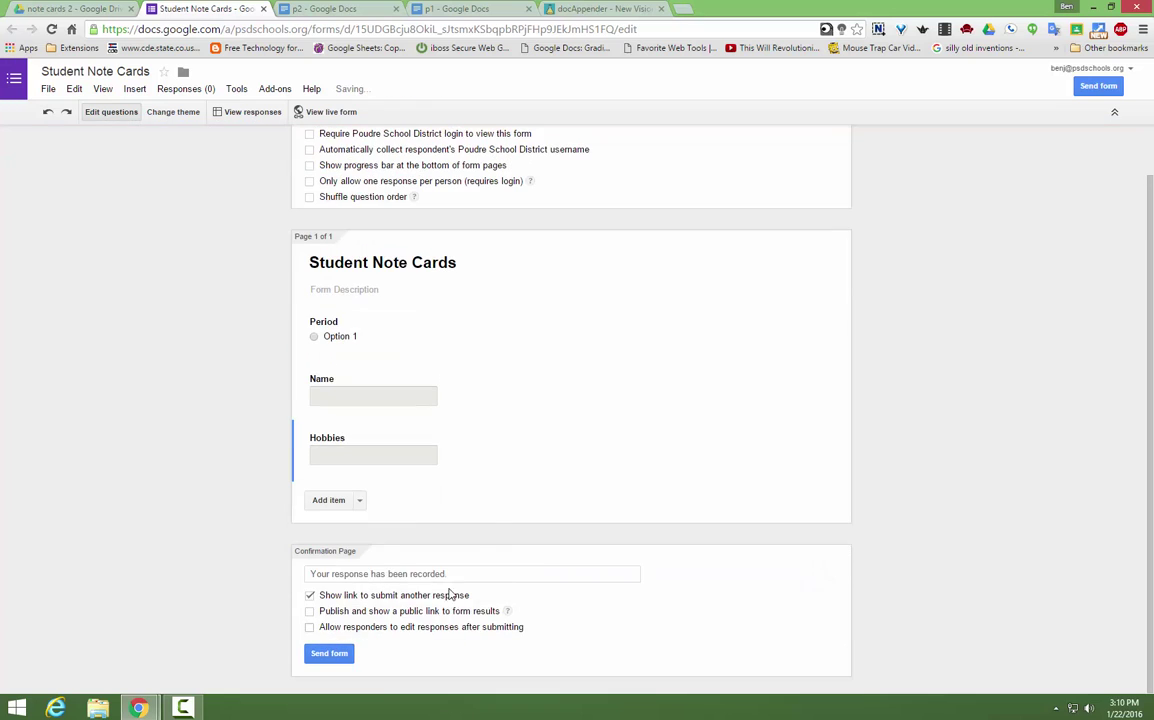
# Step: Add text questions 'What music do you like?' and 'Do you like math?'
pyautogui.click(359, 500)
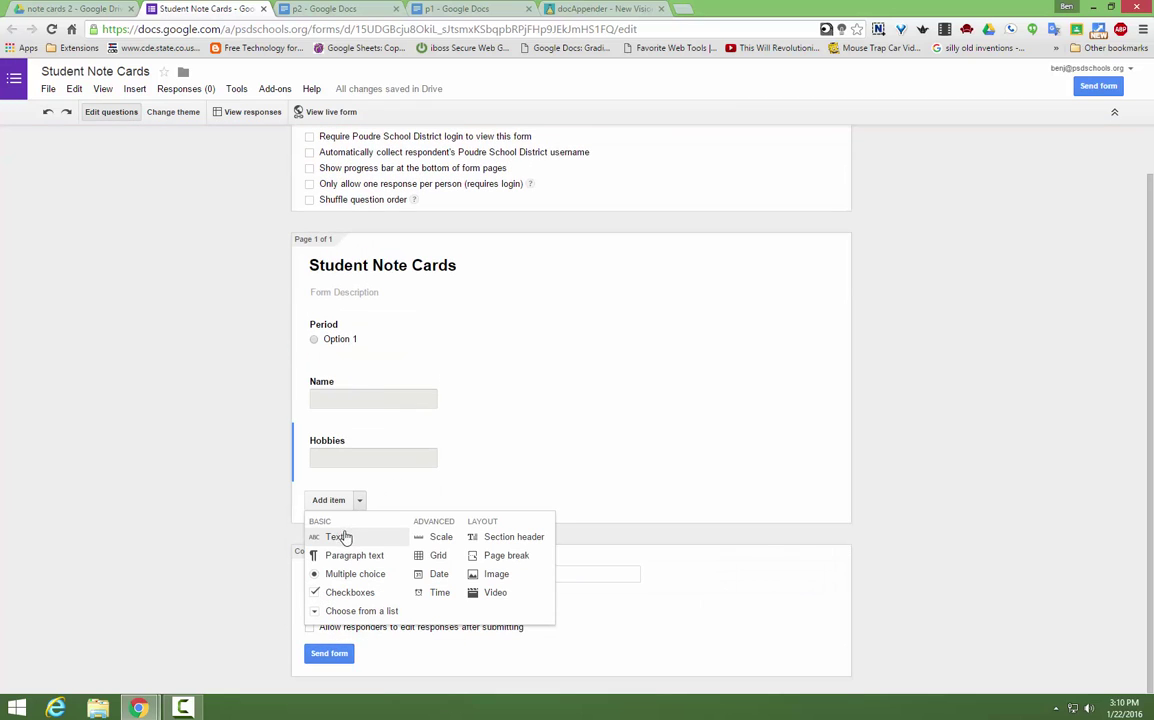
pyautogui.click(338, 537)
pyautogui.write('W')
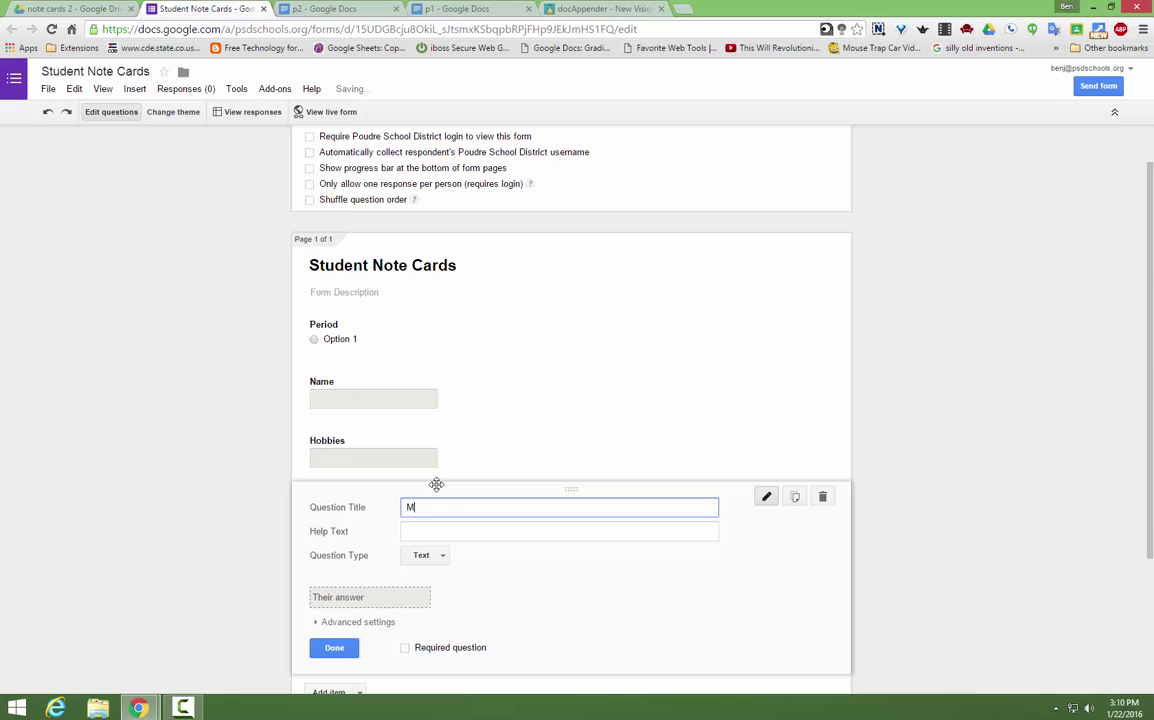
pyautogui.press('BackSpace')
pyautogui.write('W')
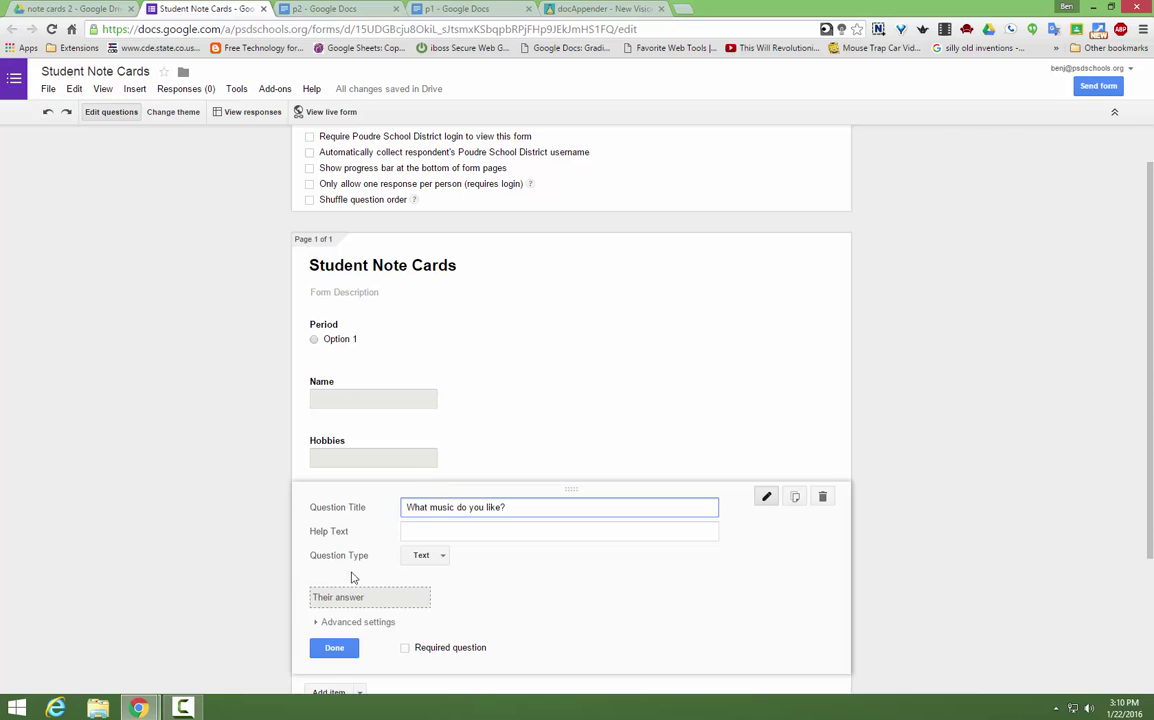
pyautogui.click(340, 648)
pyautogui.click(333, 500)
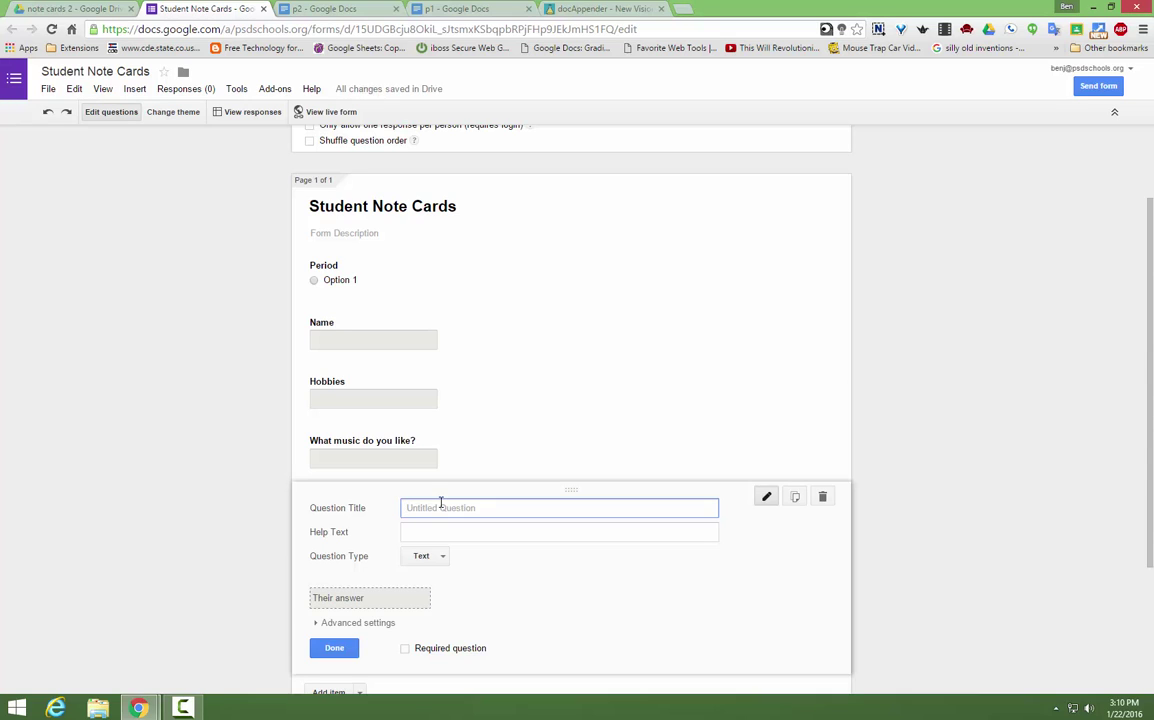
pyautogui.write('D')
pyautogui.click(332, 648)
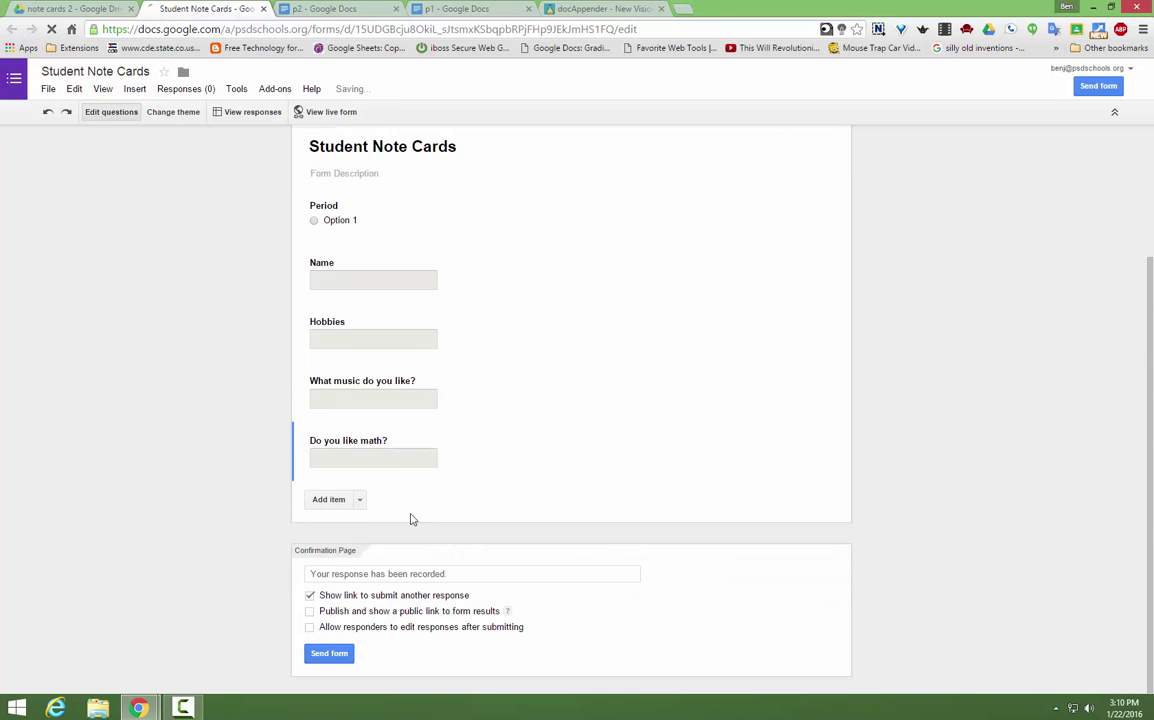
pyautogui.scroll(2, 762, 452)
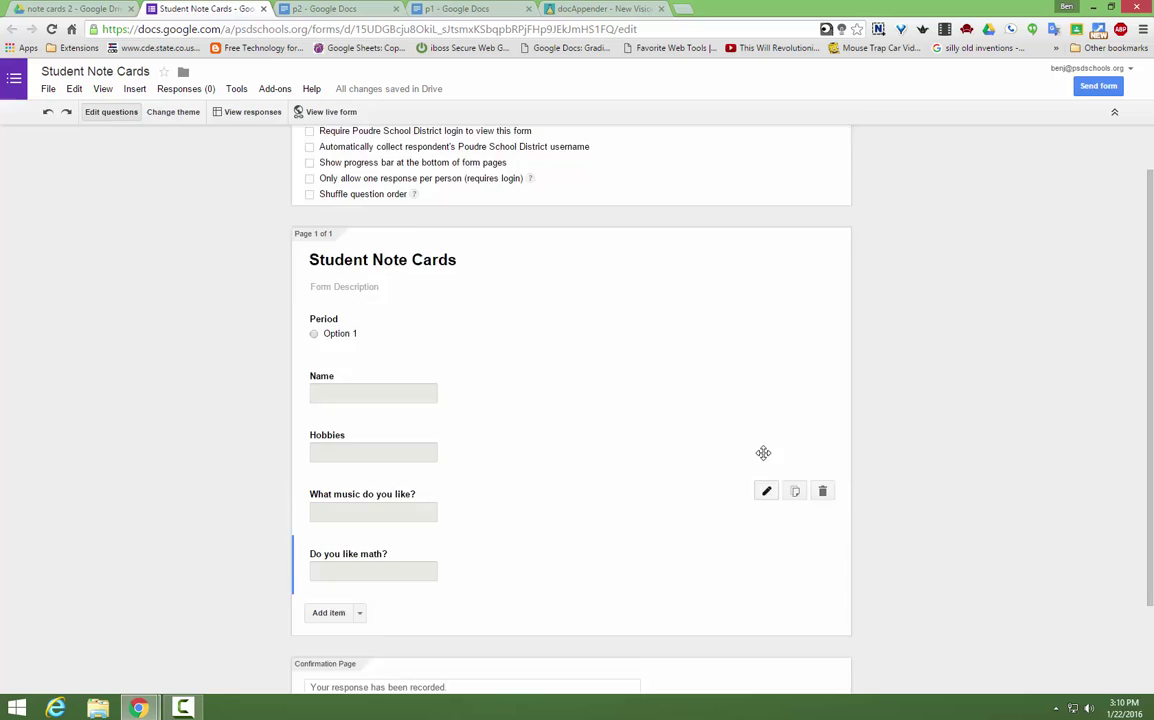
pyautogui.scroll(-1, 757, 443)
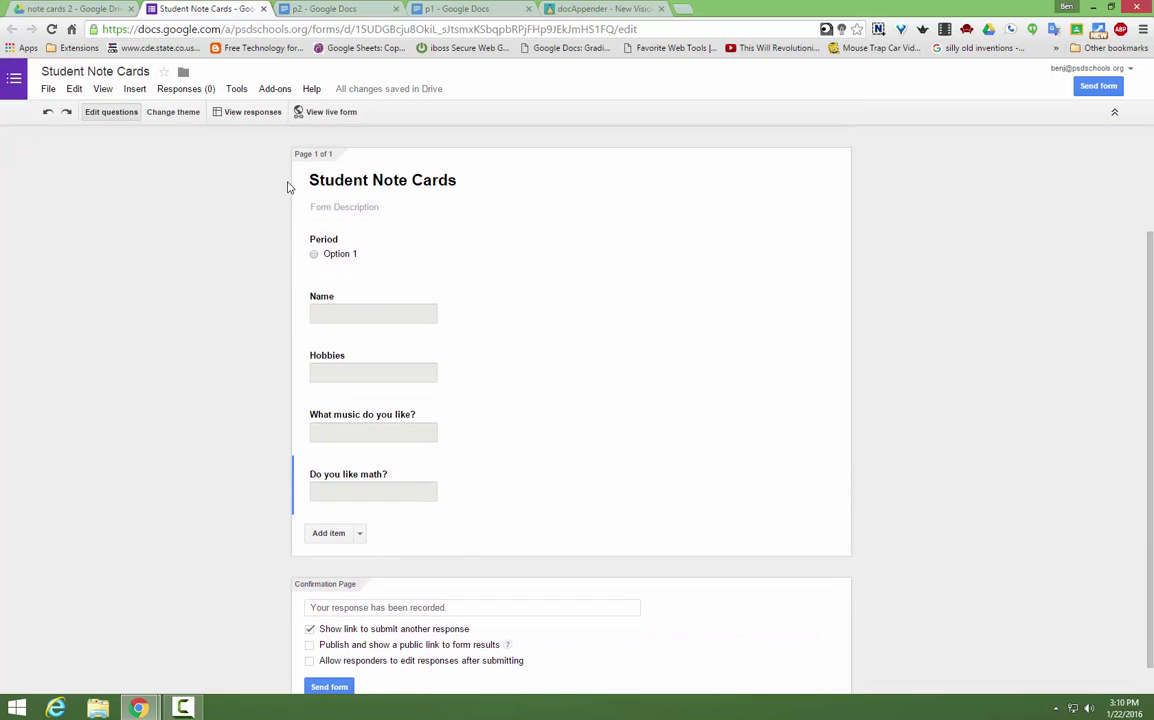
# Step: Launch the docAppender sidebar and pick 'note cards 2' from Drive as the Doc folder
pyautogui.click(275, 89)
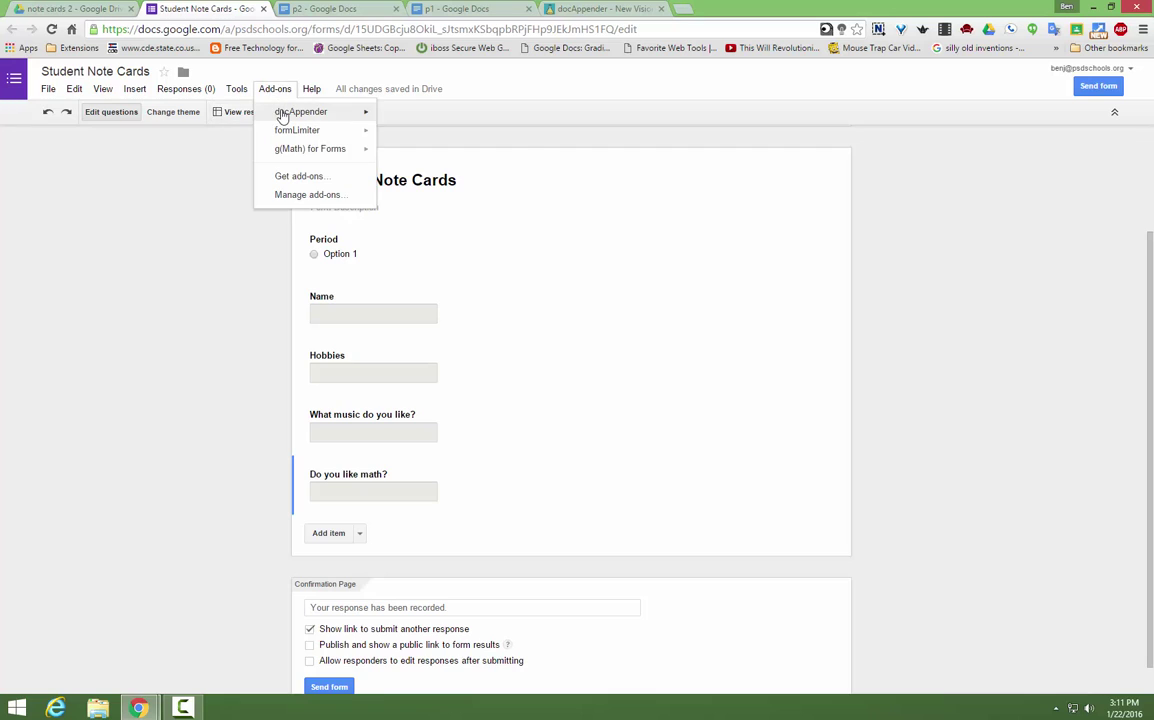
pyautogui.moveTo(283, 114)
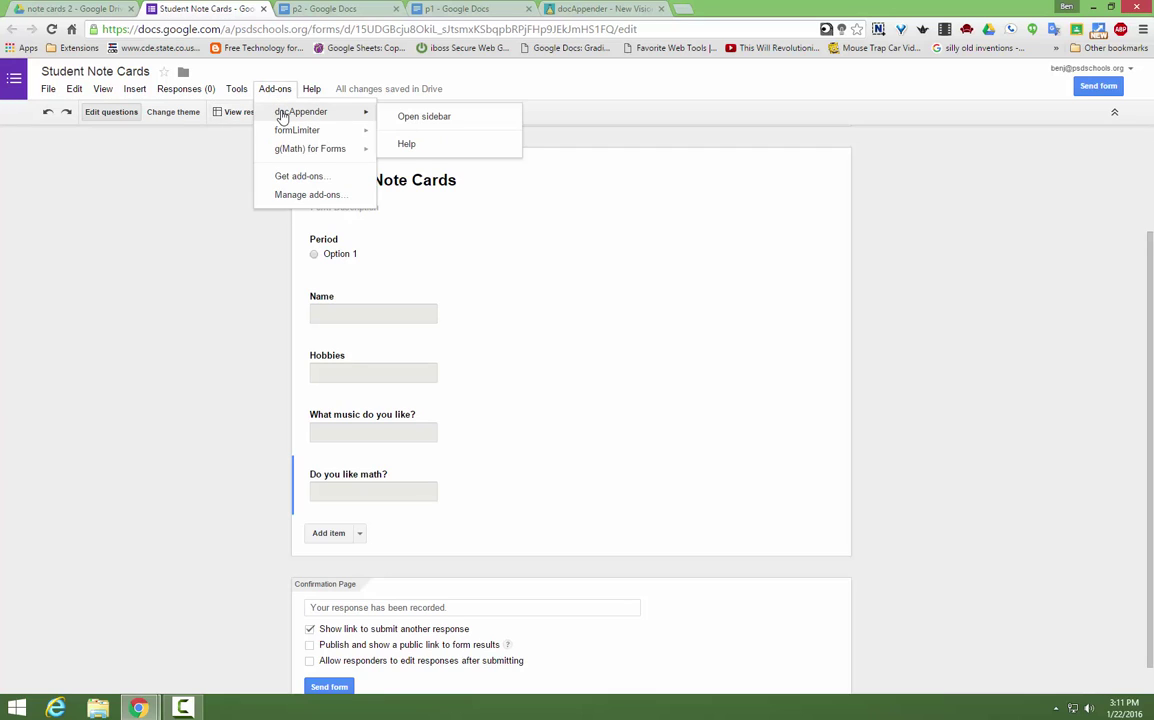
pyautogui.click(459, 122)
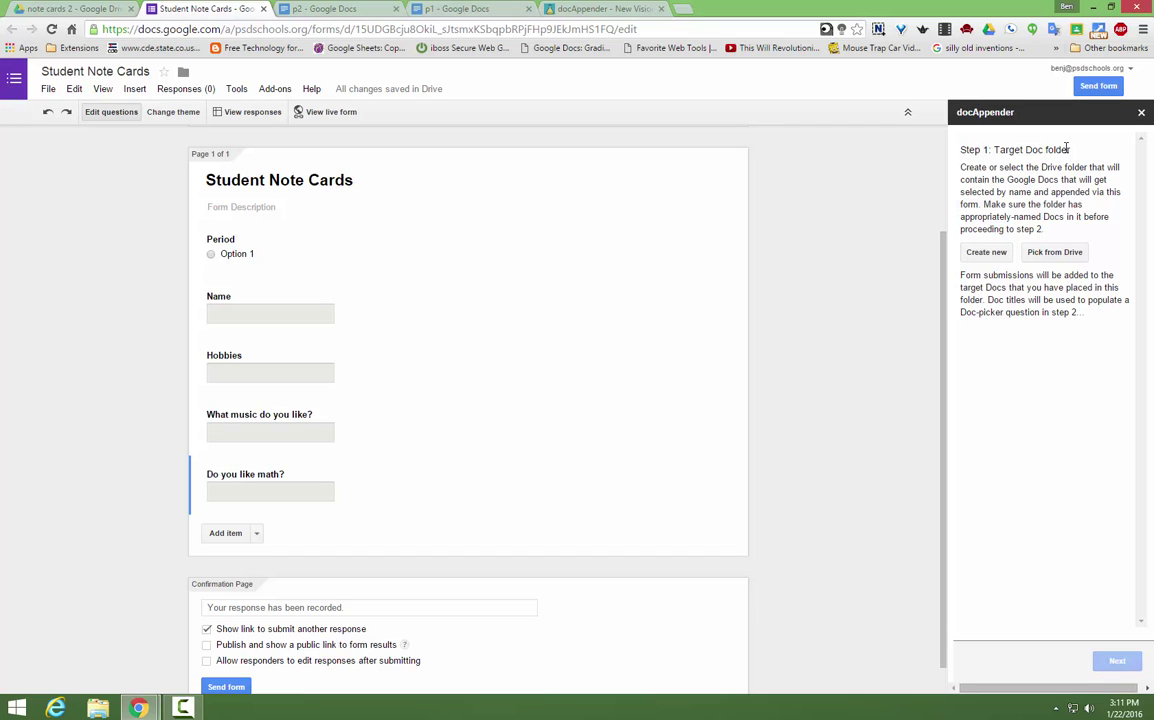
pyautogui.click(1056, 254)
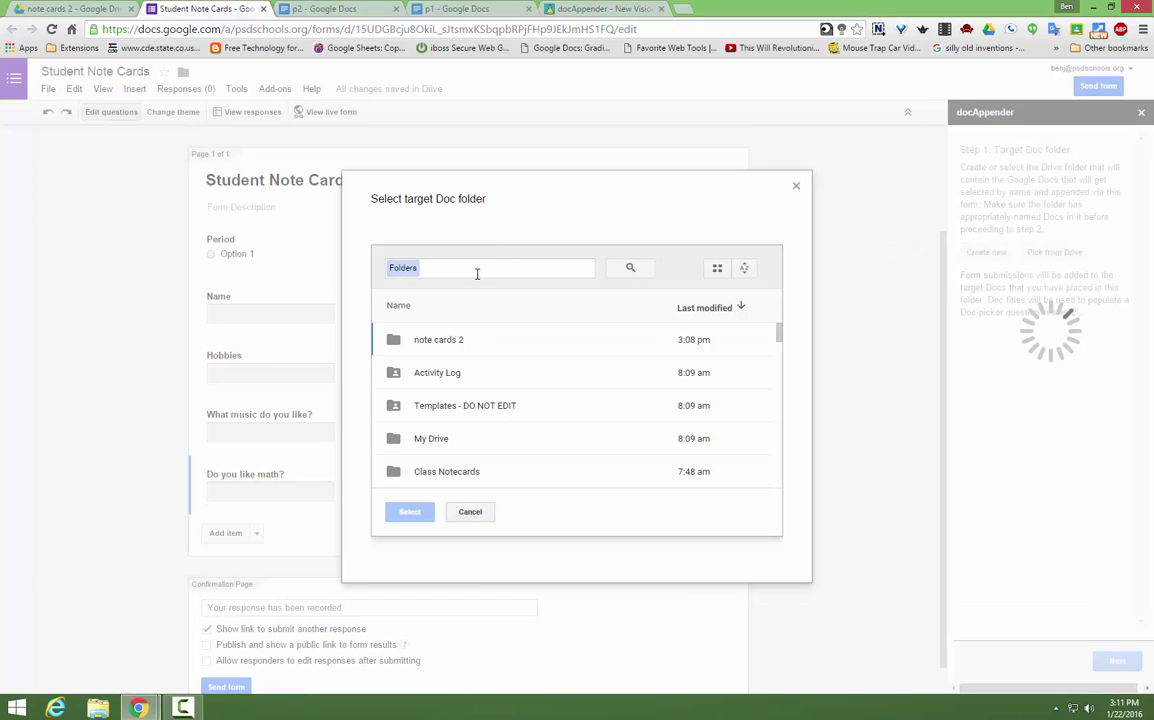
pyautogui.click(453, 341)
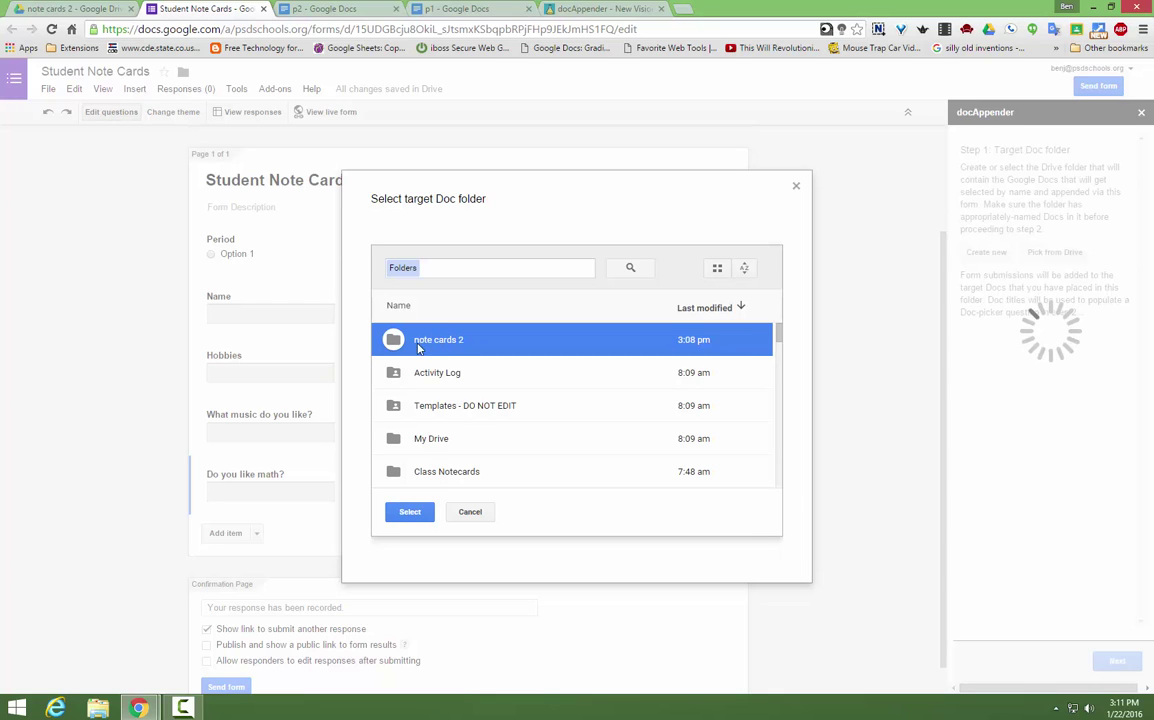
pyautogui.click(411, 513)
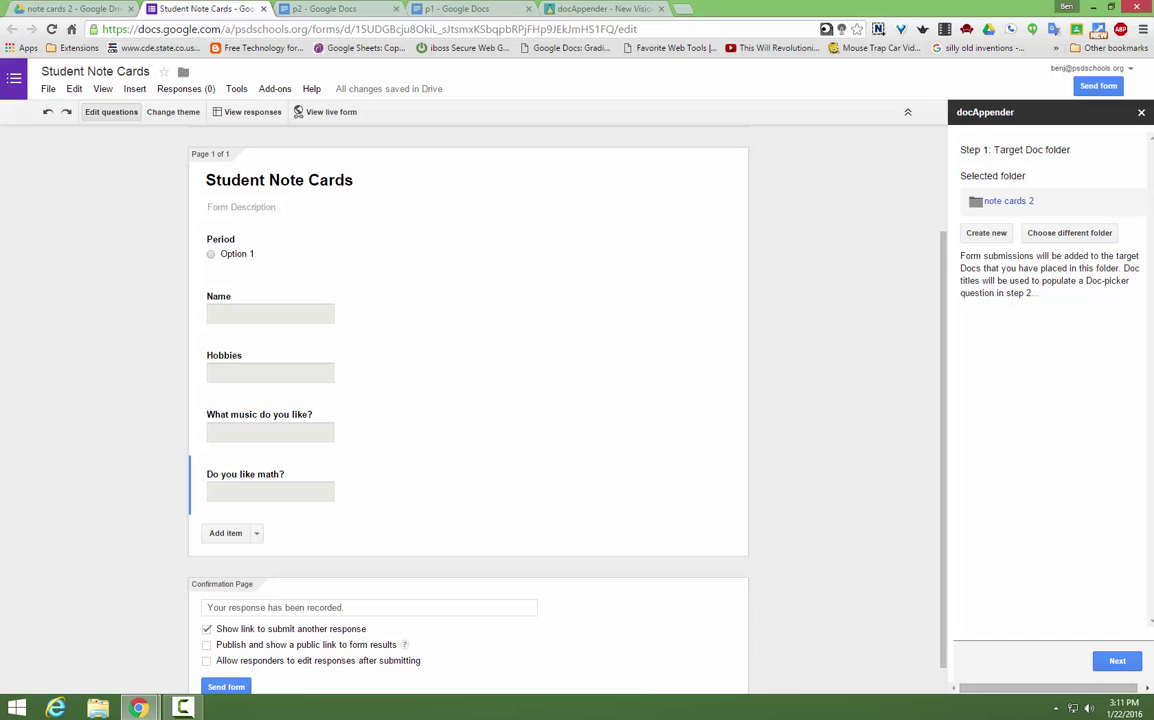
# Step: Choose Period as the doc-picker question and populate its choices with p1 and p2
pyautogui.click(1120, 662)
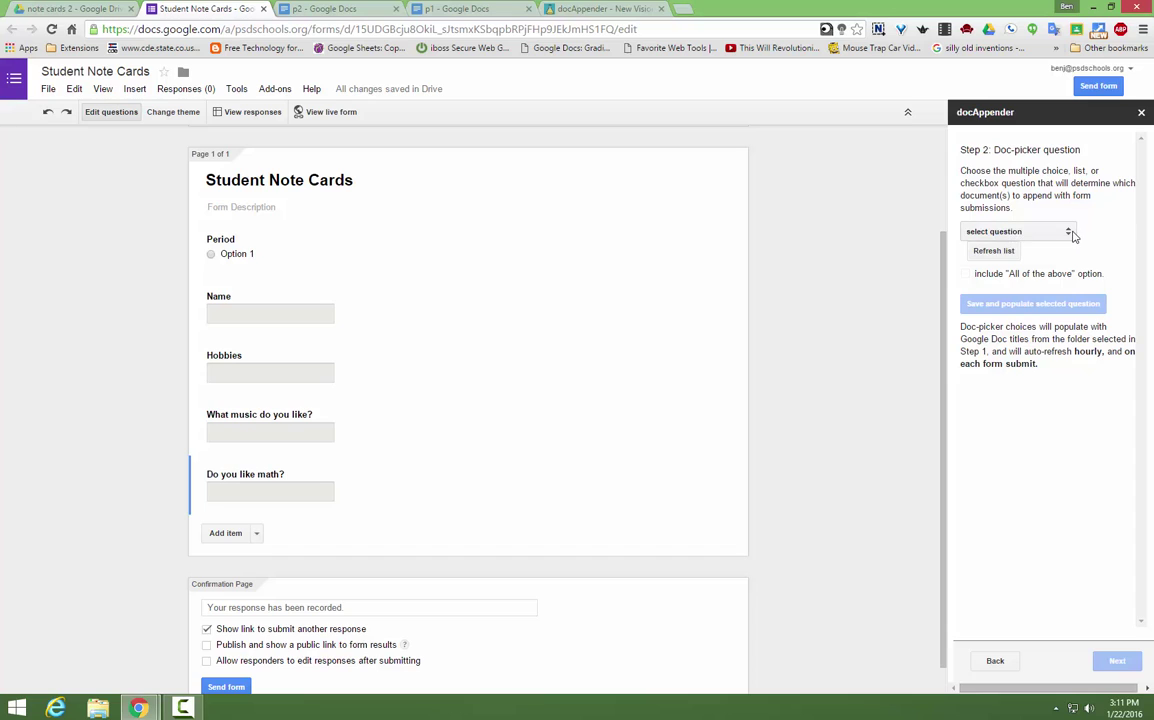
pyautogui.click(1020, 232)
pyautogui.click(1020, 257)
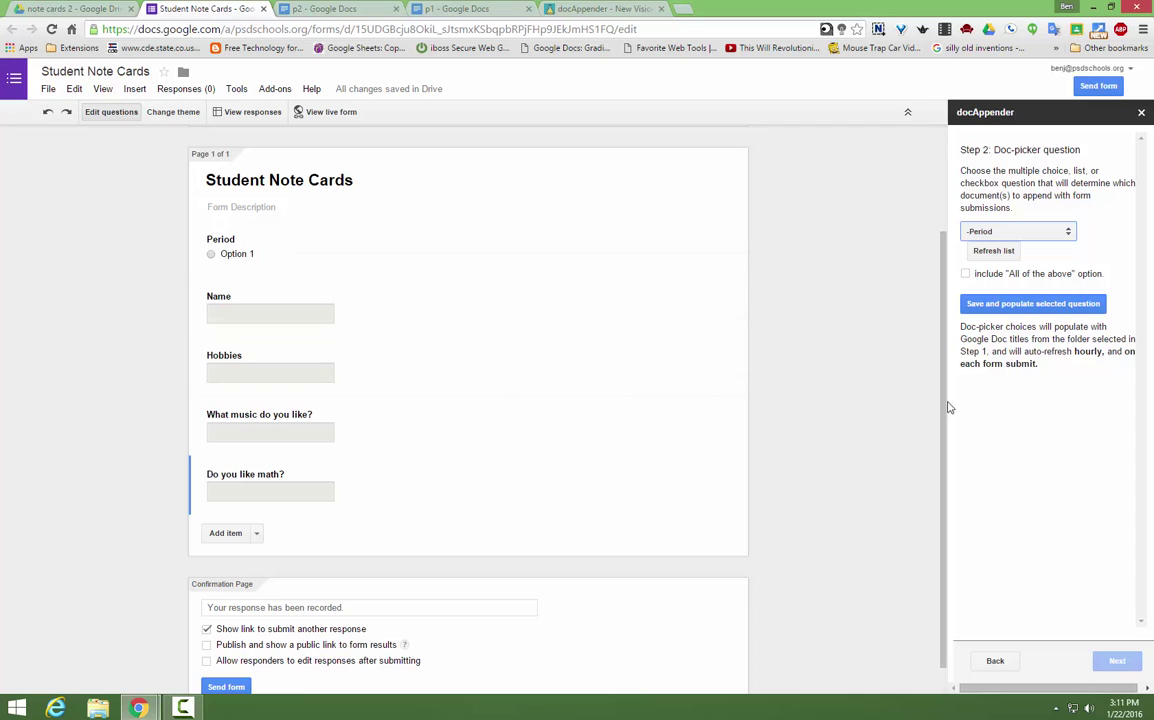
pyautogui.click(1031, 306)
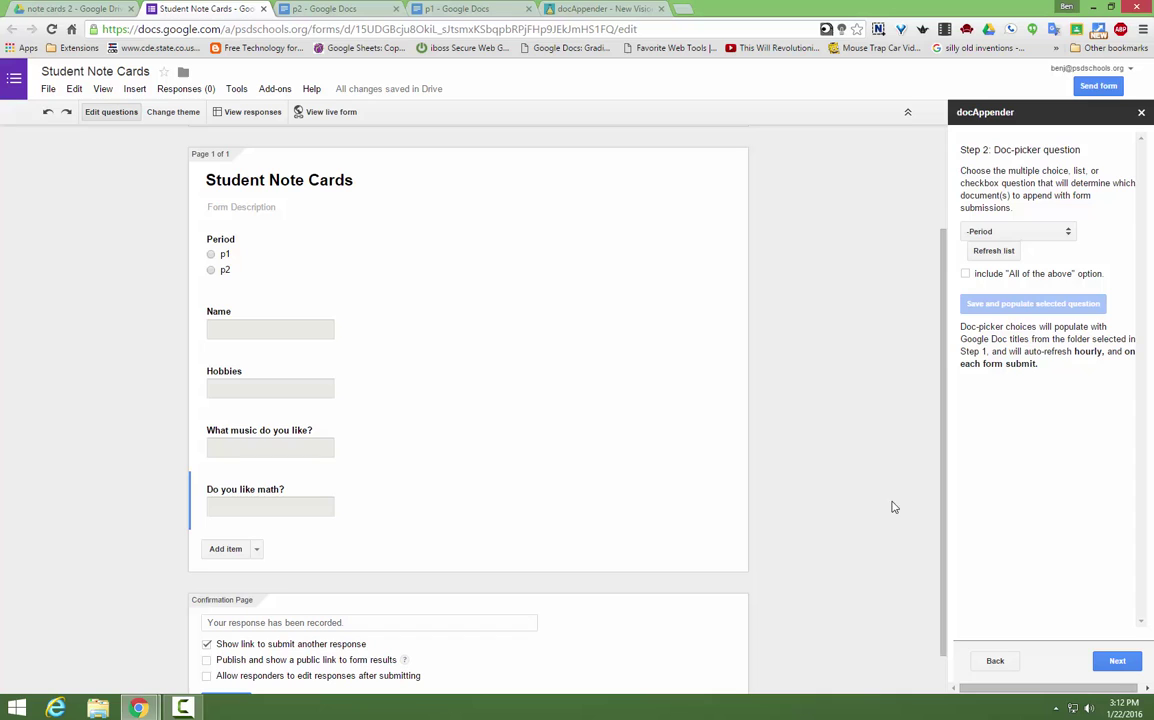
# Step: Include Period, Name, Hobbies, music and math answers in the appended values, leaving out Timestamp
pyautogui.click(1110, 659)
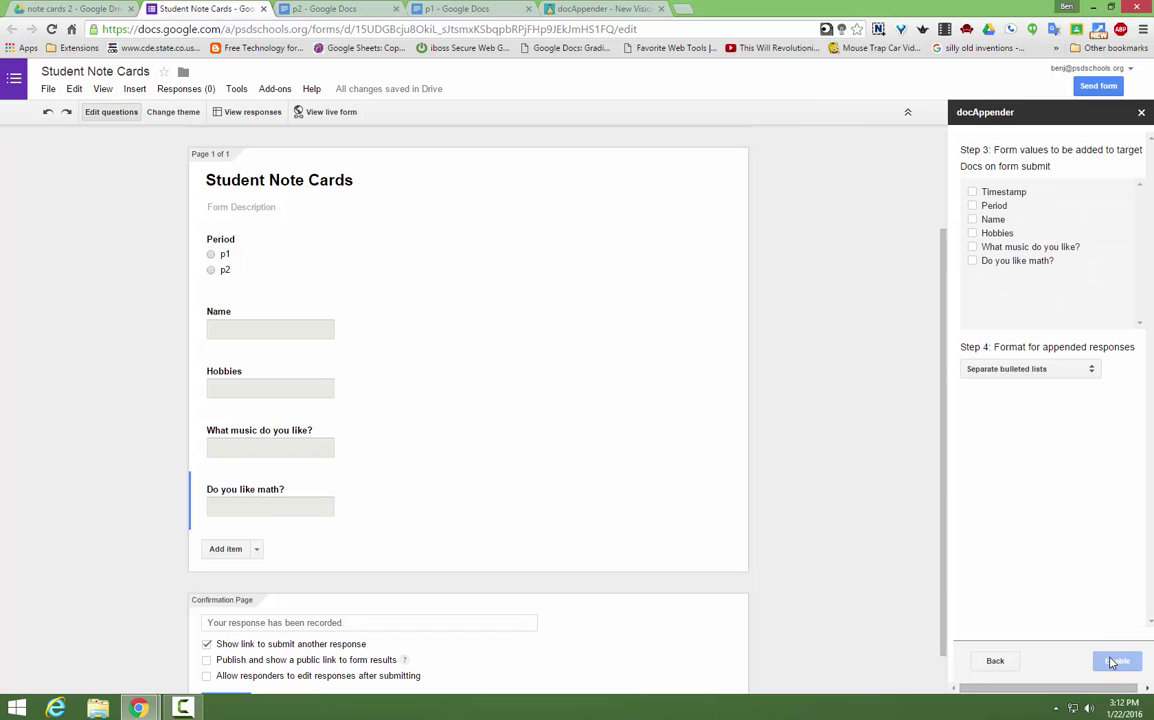
pyautogui.click(972, 205)
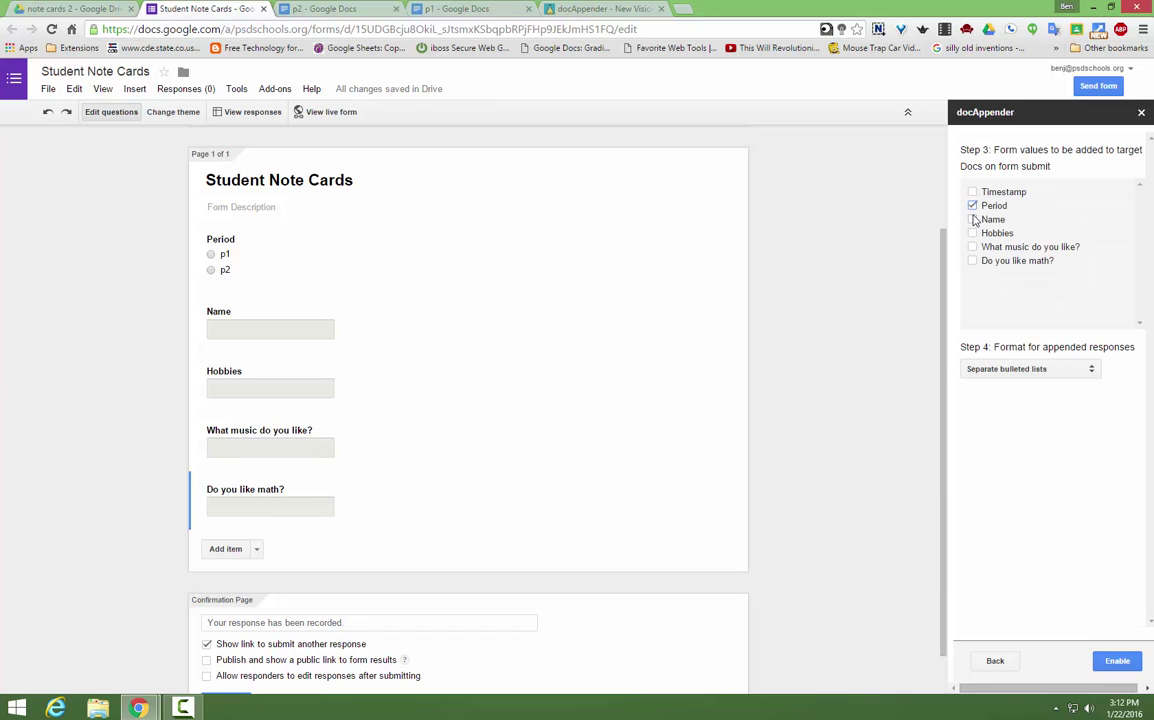
pyautogui.click(972, 219)
pyautogui.click(972, 233)
pyautogui.click(972, 247)
pyautogui.click(972, 260)
# Step: Set the Step 4 append format to Separate vertical tables
pyautogui.click(1092, 369)
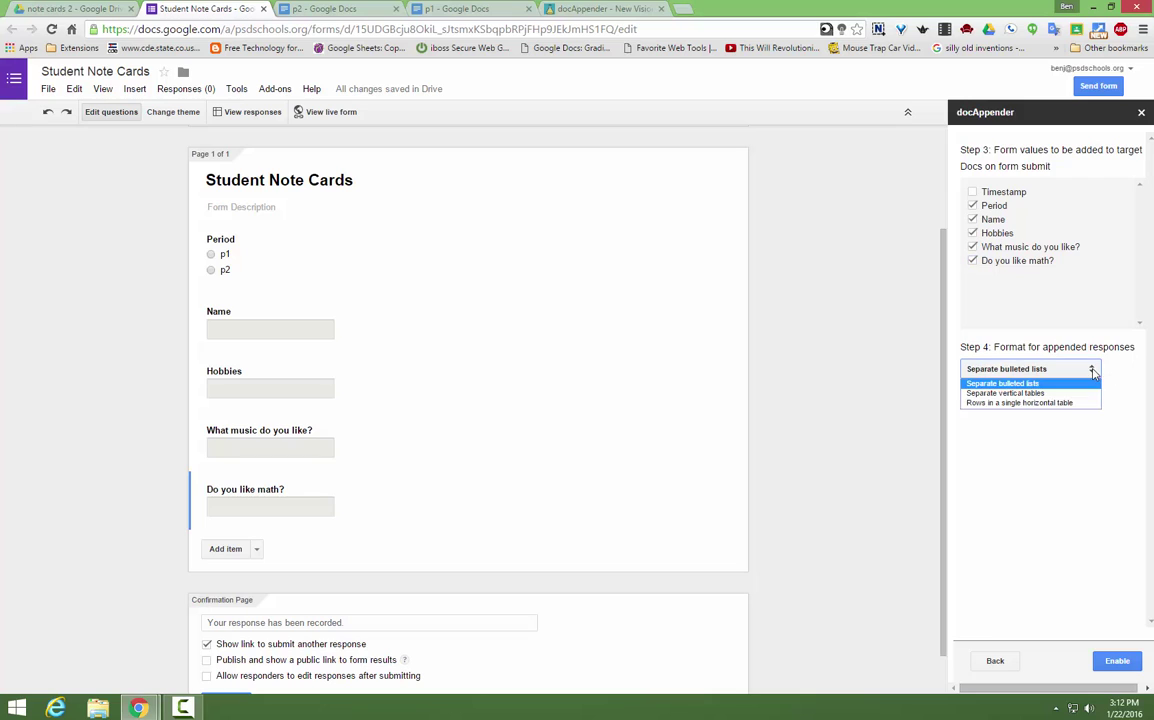
pyautogui.click(1045, 393)
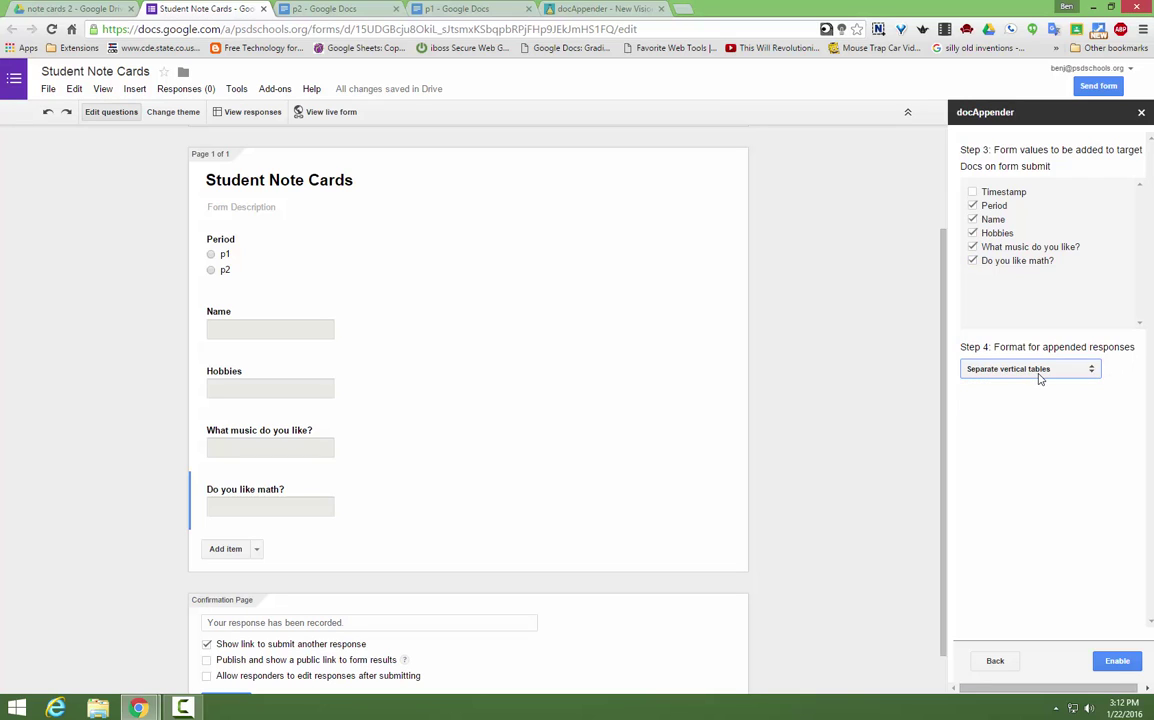
pyautogui.click(1099, 374)
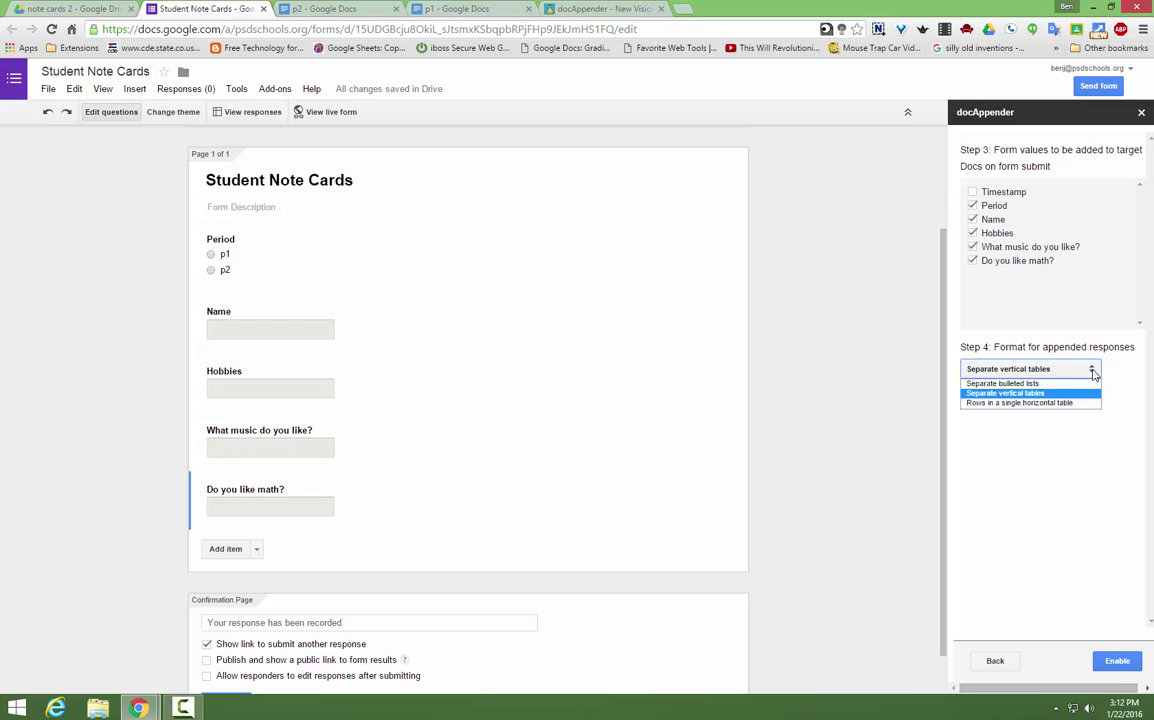
pyautogui.click(1013, 392)
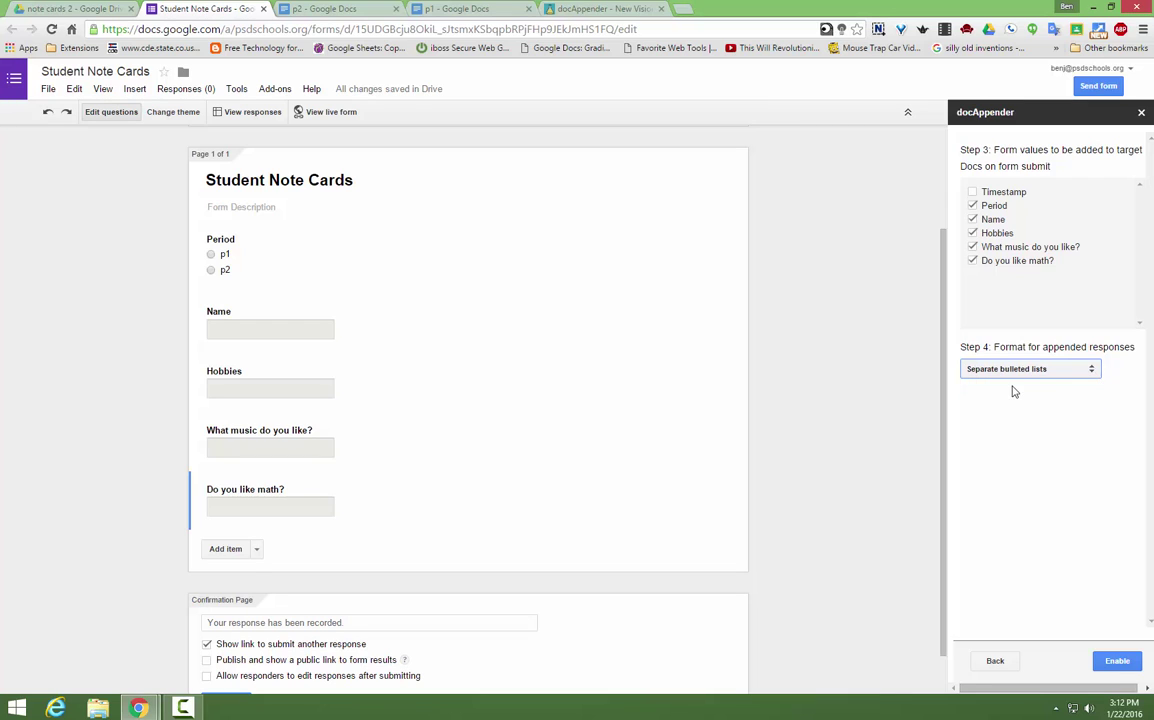
pyautogui.click(1094, 370)
pyautogui.click(1064, 395)
pyautogui.click(1091, 370)
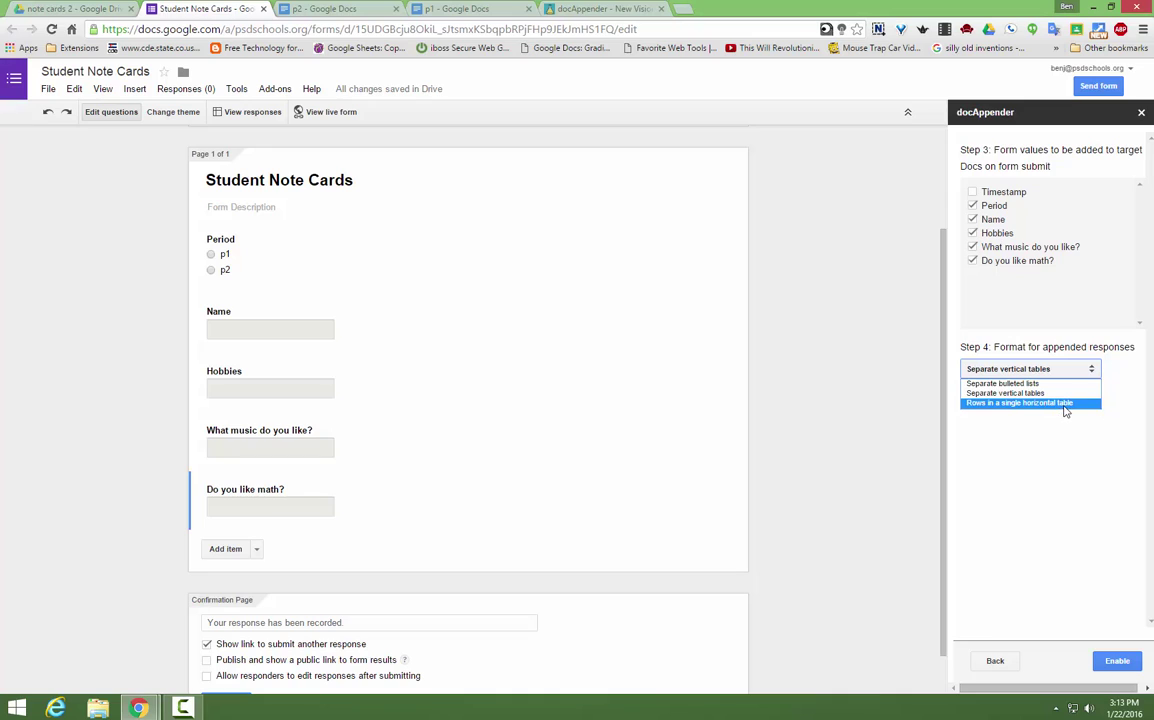
pyautogui.click(1057, 395)
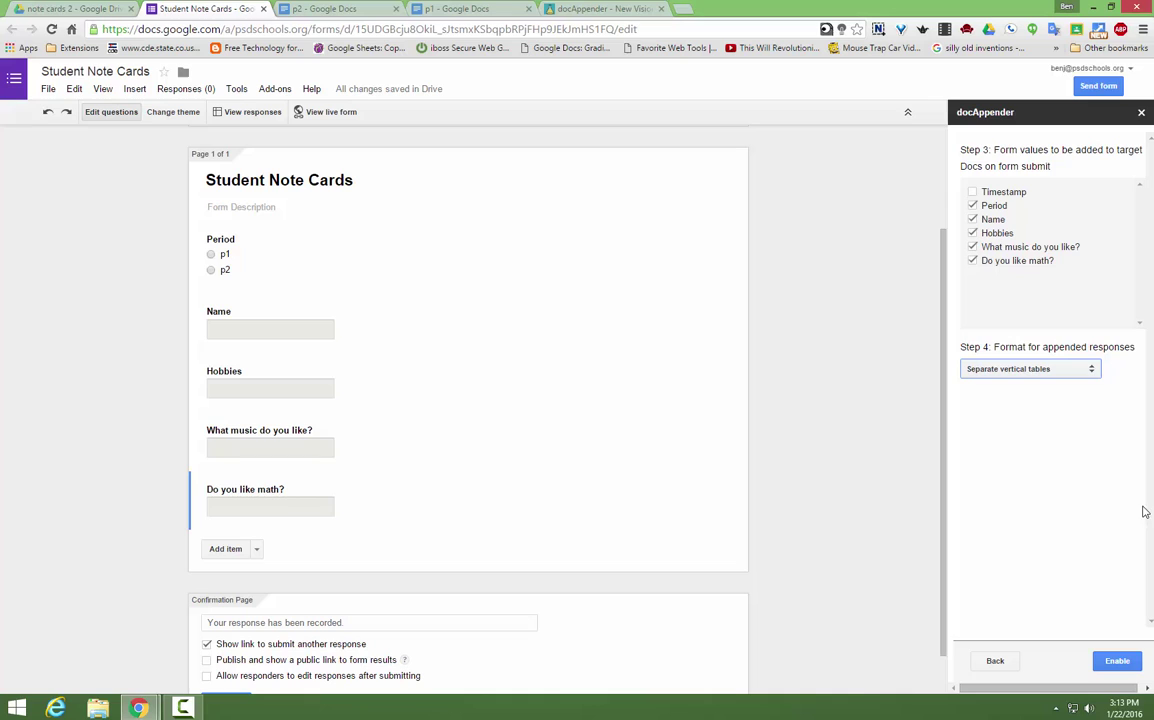
# Step: Enable docAppender, then copy the live Student Note Cards form's web address
pyautogui.click(1118, 662)
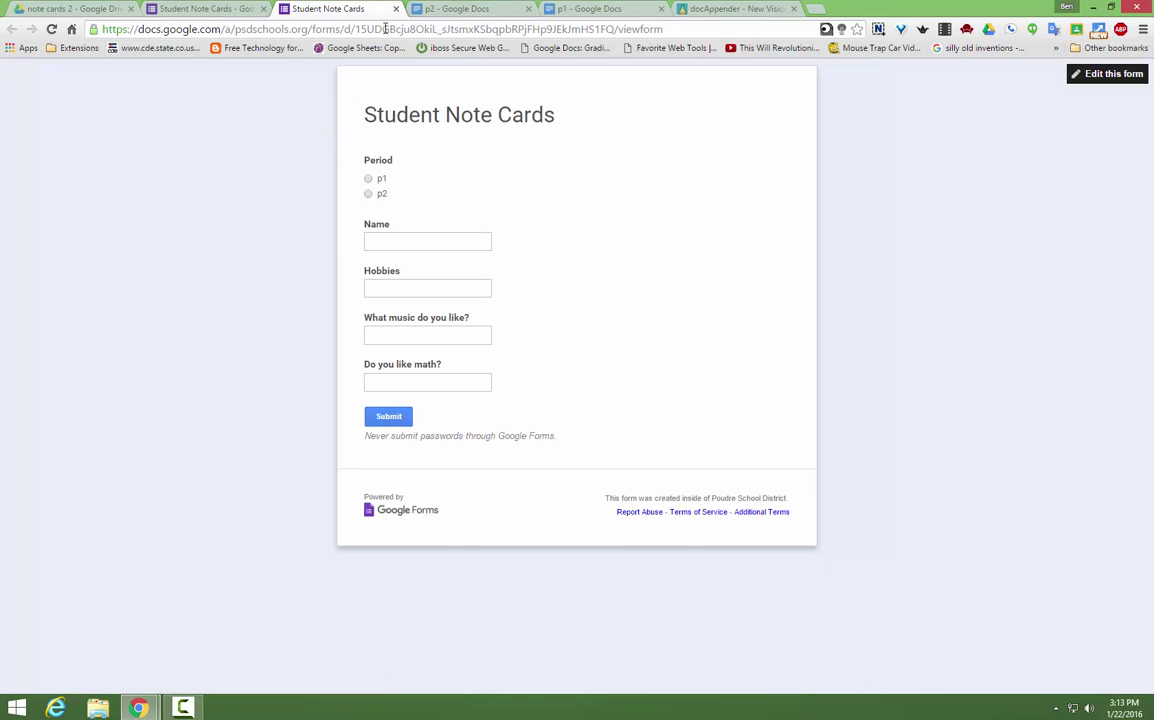
pyautogui.rightClick(455, 30)
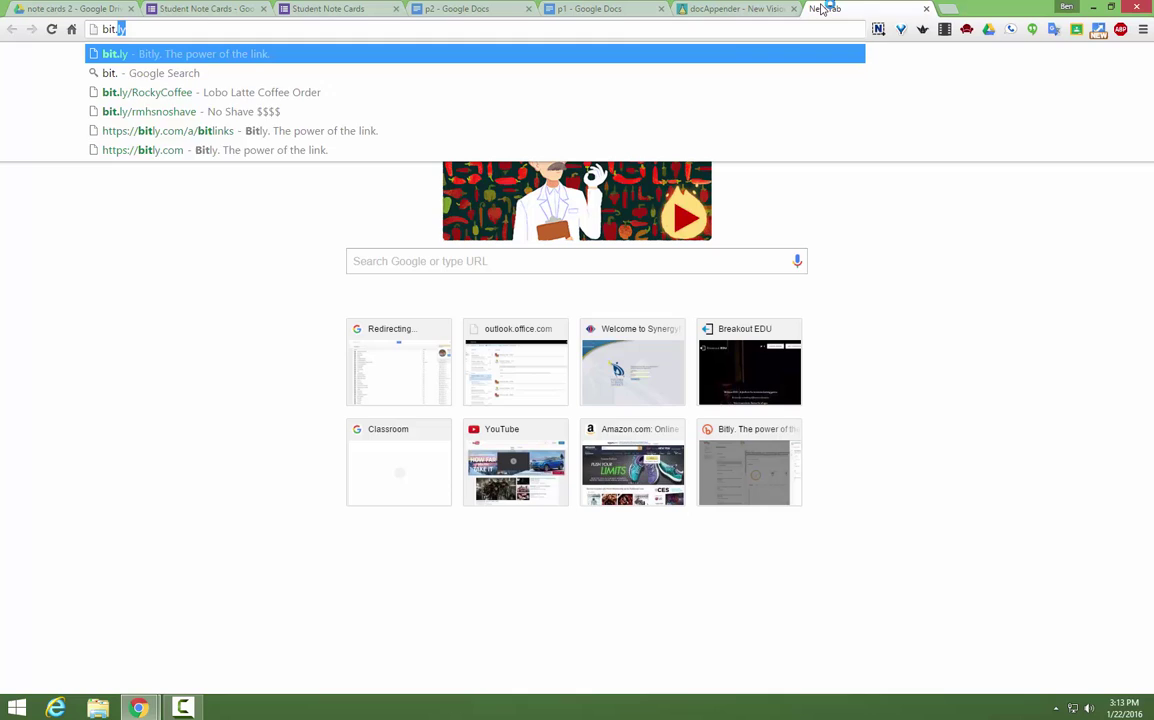
# Step: Paste the form URL into Bitly, customize the ending to htfnotecard6, and copy the bitlink
pyautogui.press('Return')
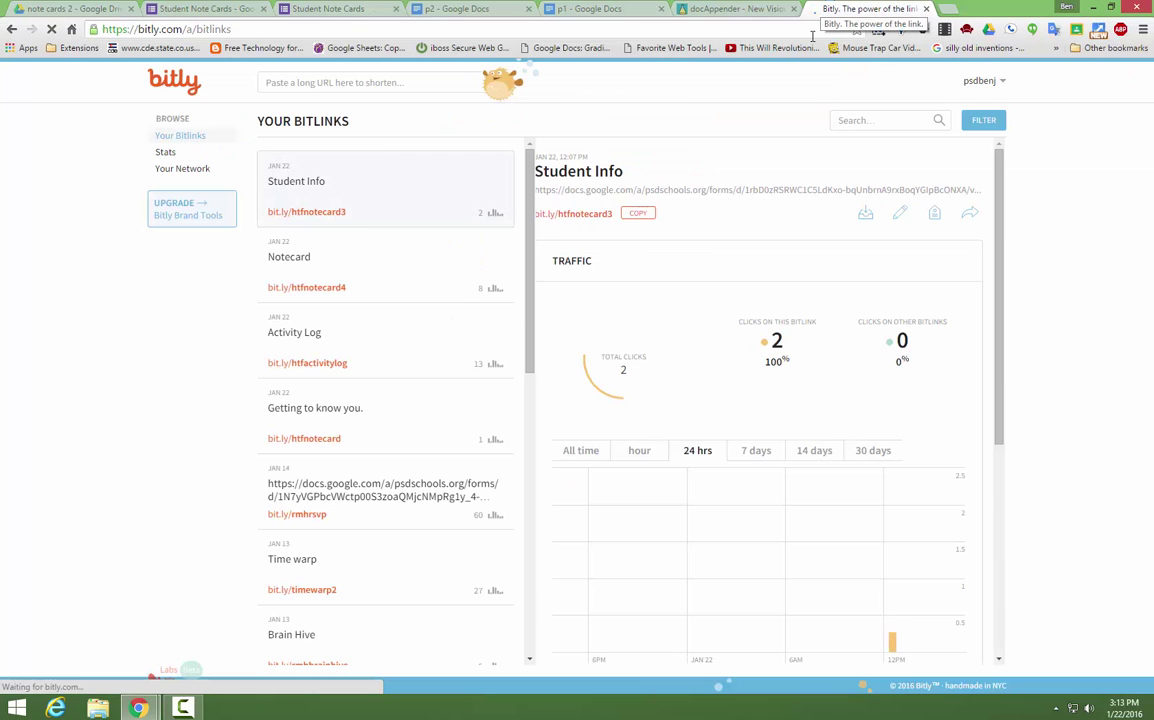
pyautogui.rightClick(343, 83)
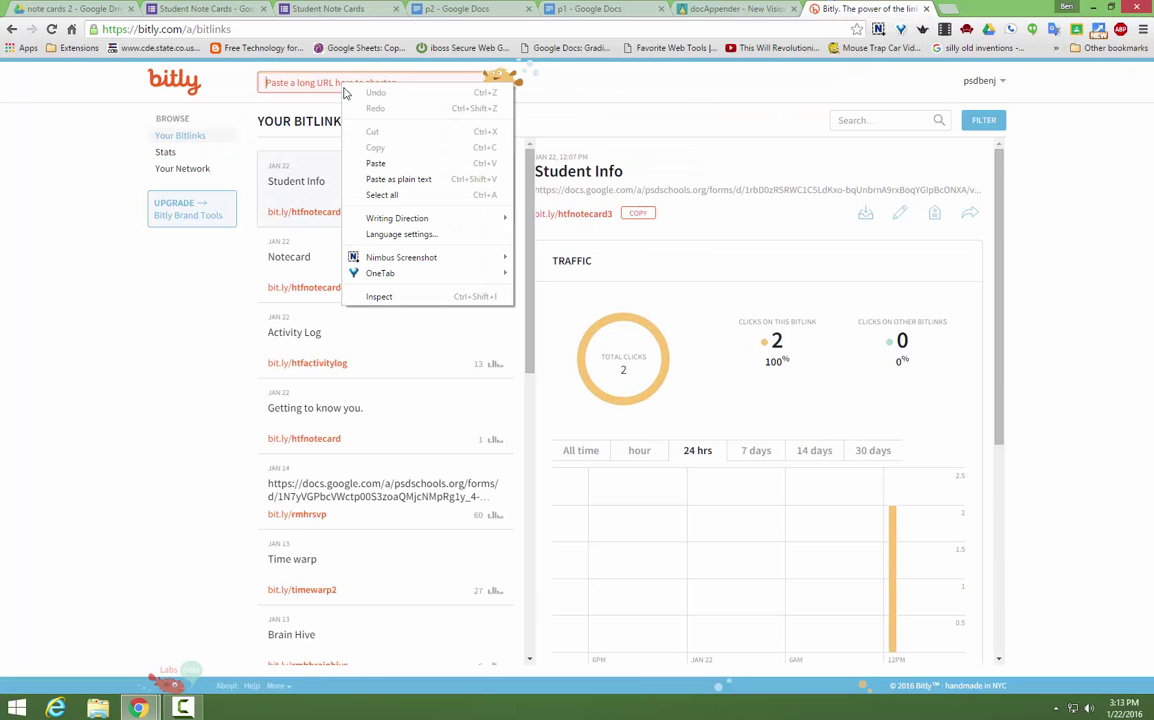
pyautogui.click(340, 147)
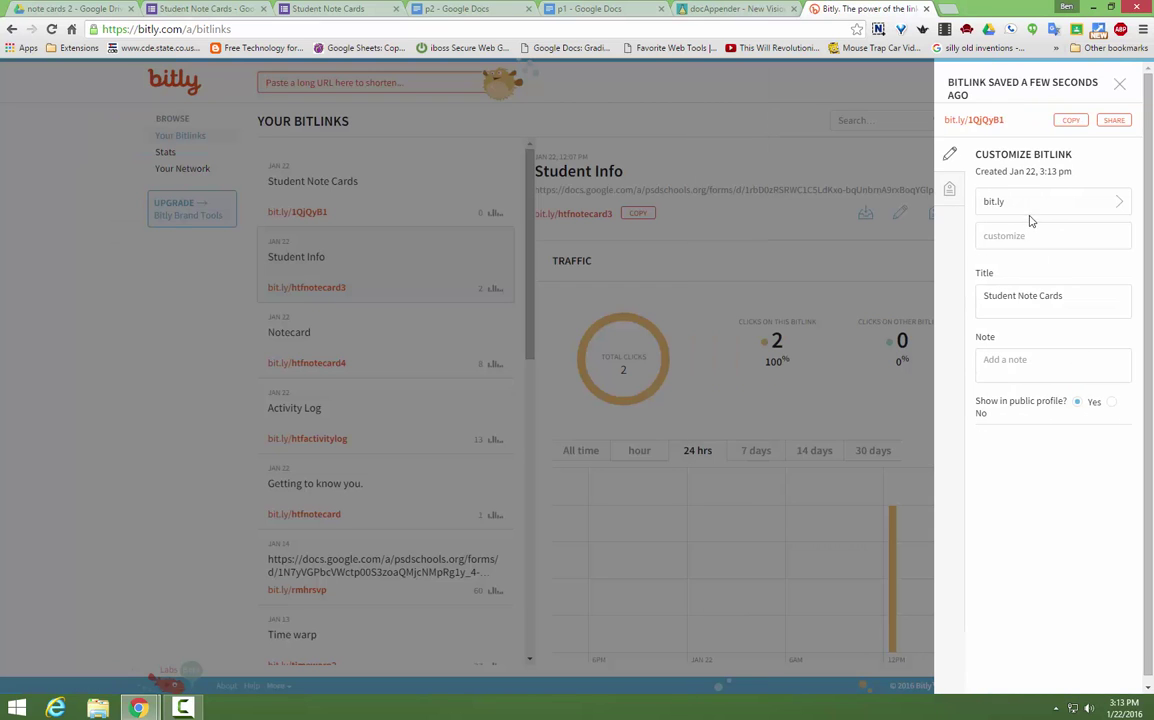
pyautogui.click(1022, 235)
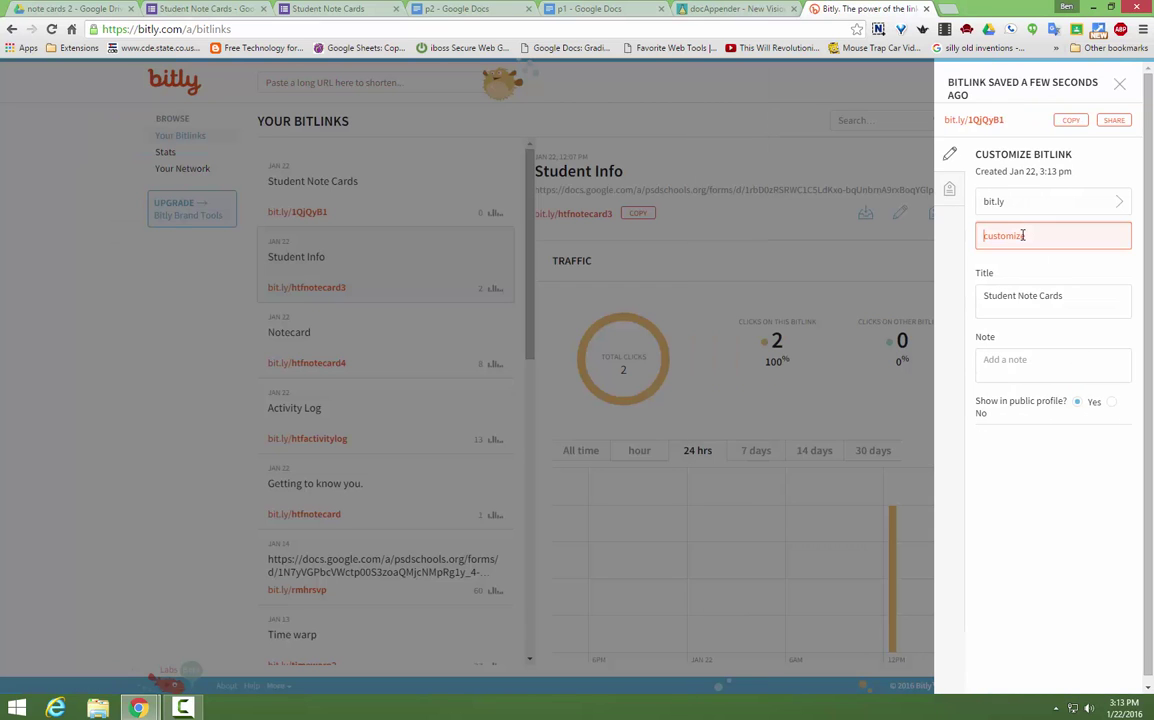
pyautogui.write('htf')
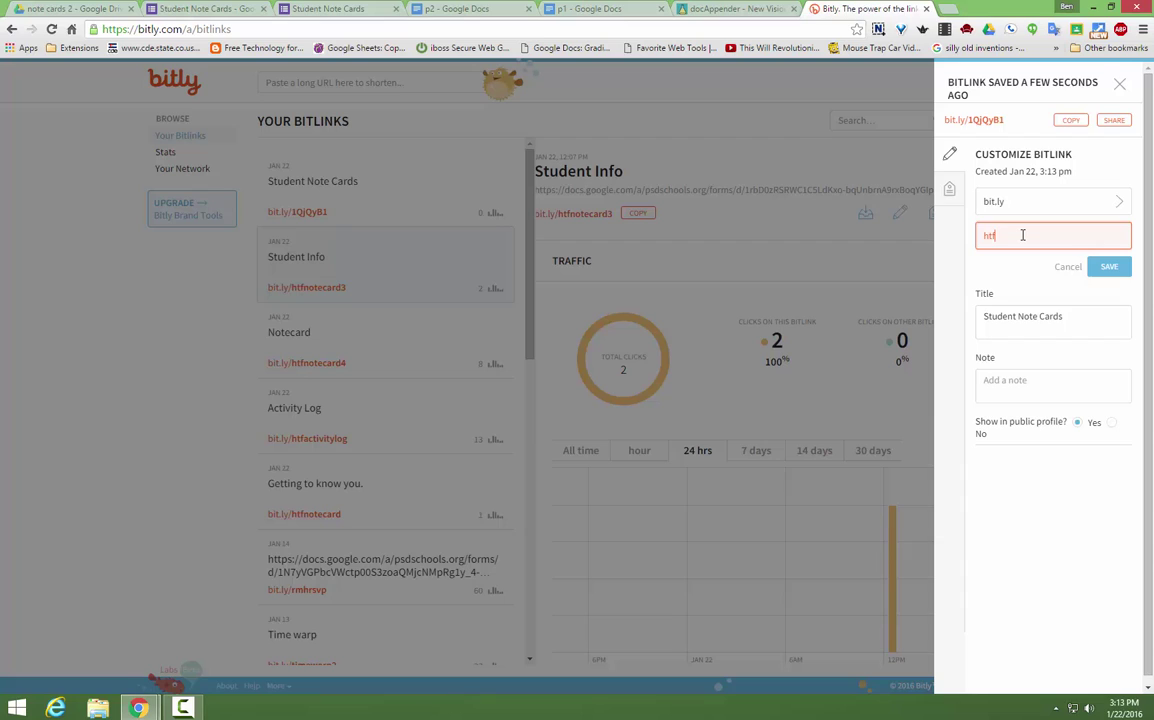
pyautogui.write('notecard6')
pyautogui.press('Return')
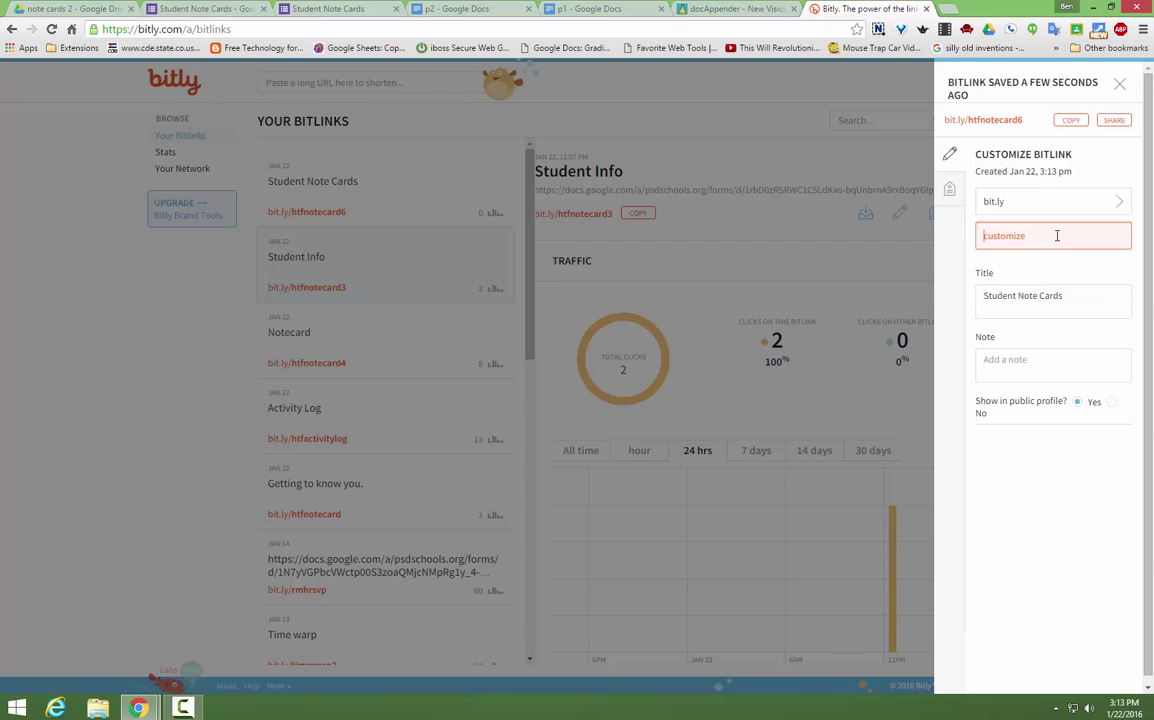
pyautogui.click(1009, 128)
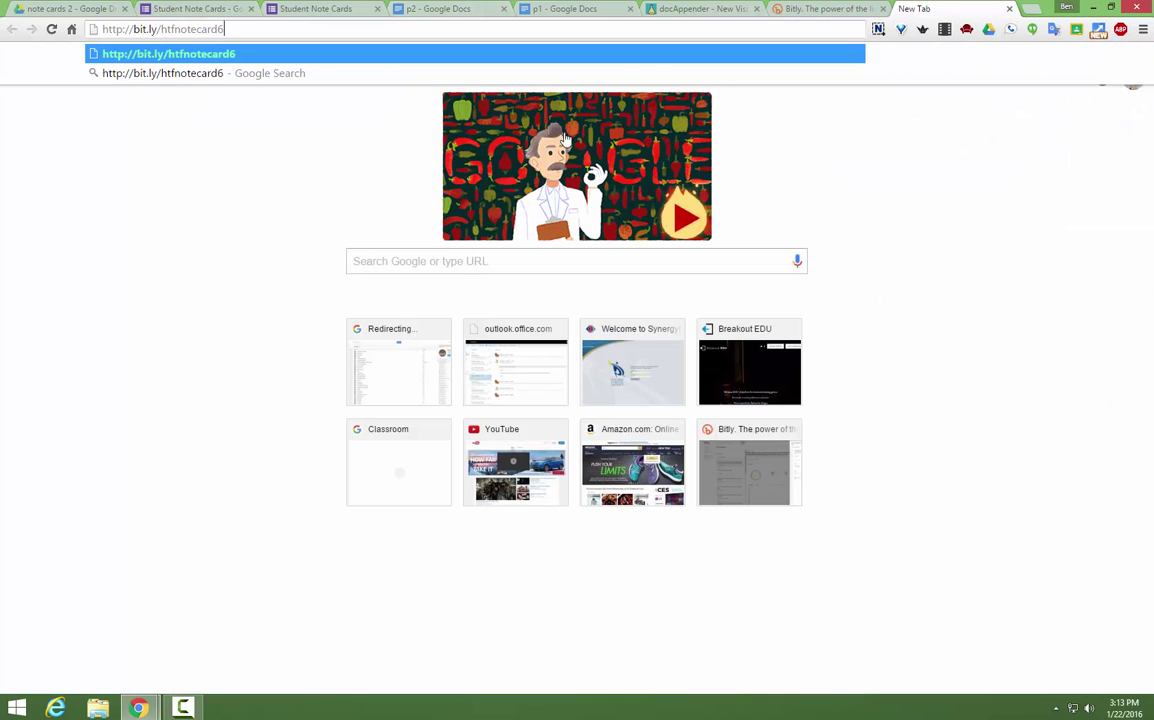
# Step: Submit a p1 test response with a sample student name, hobby Movies and music Opera
pyautogui.press('Return')
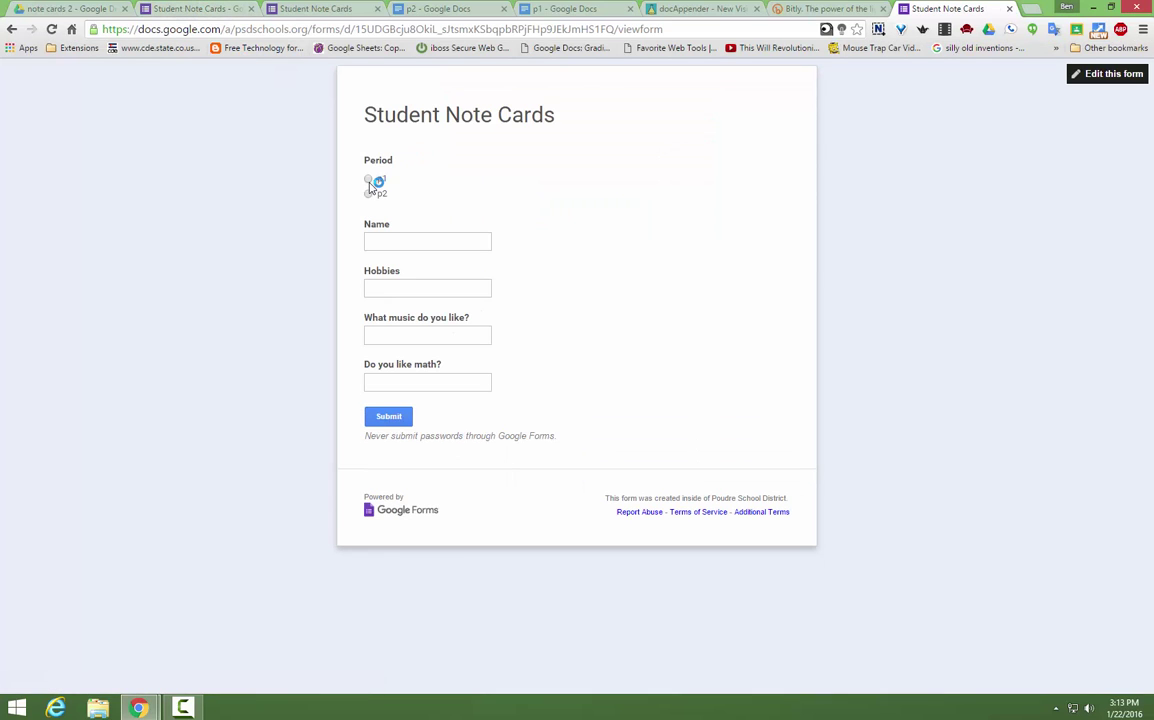
pyautogui.click(372, 179)
pyautogui.click(395, 241)
pyautogui.write('Mickey Mou')
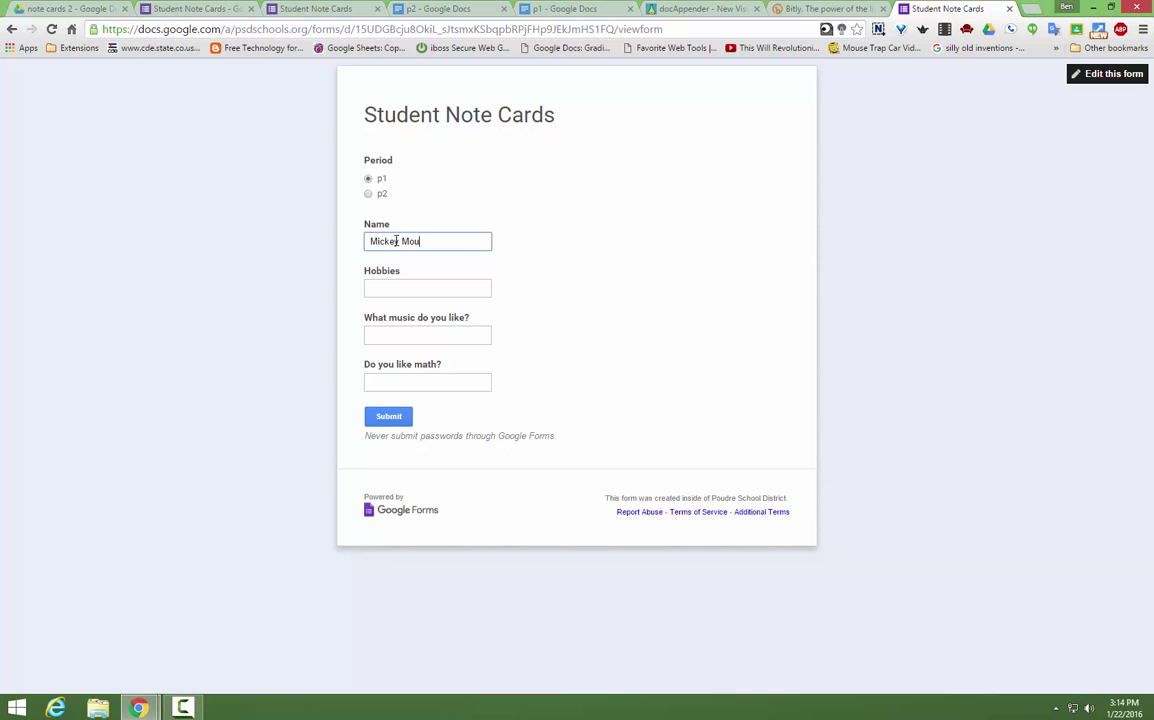
pyautogui.write('se')
pyautogui.press('Tab')
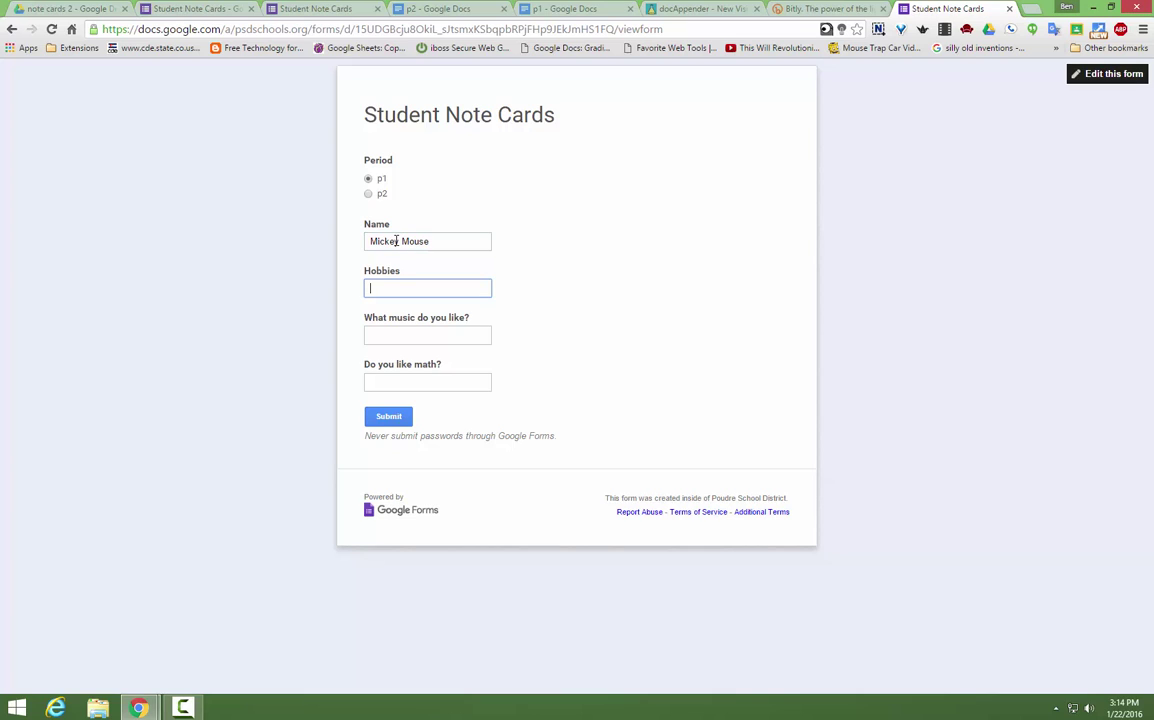
pyautogui.write('Movies')
pyautogui.press('Tab')
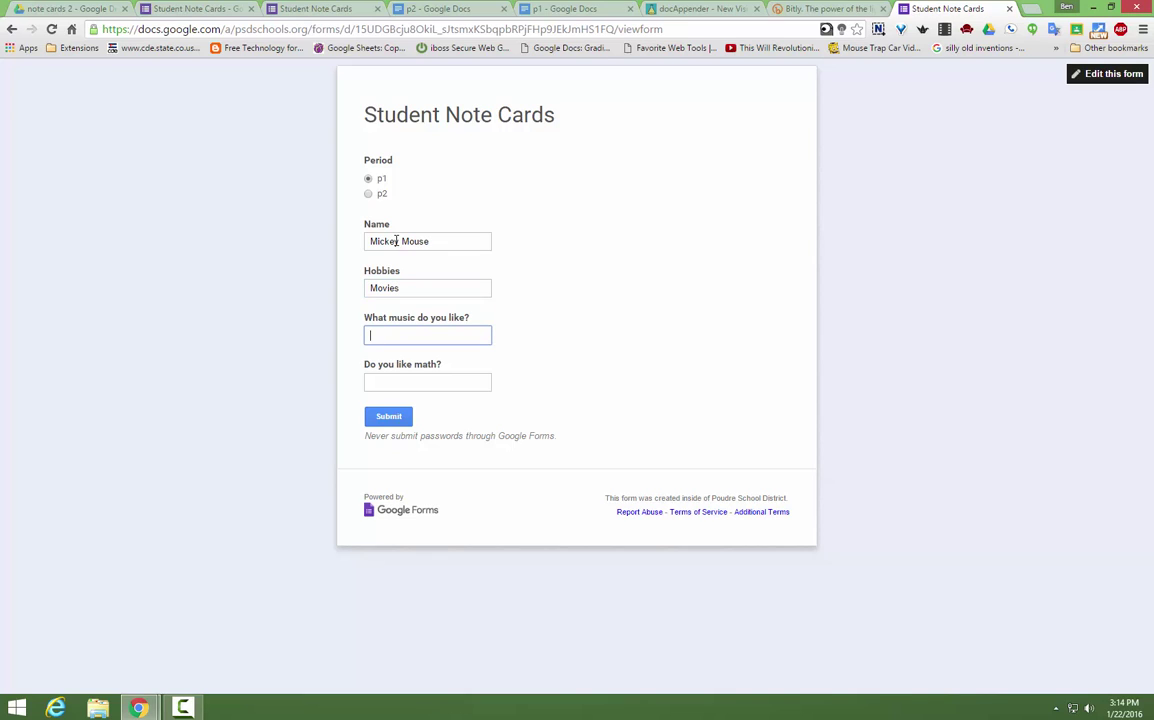
pyautogui.write('Opera')
pyautogui.press('Tab')
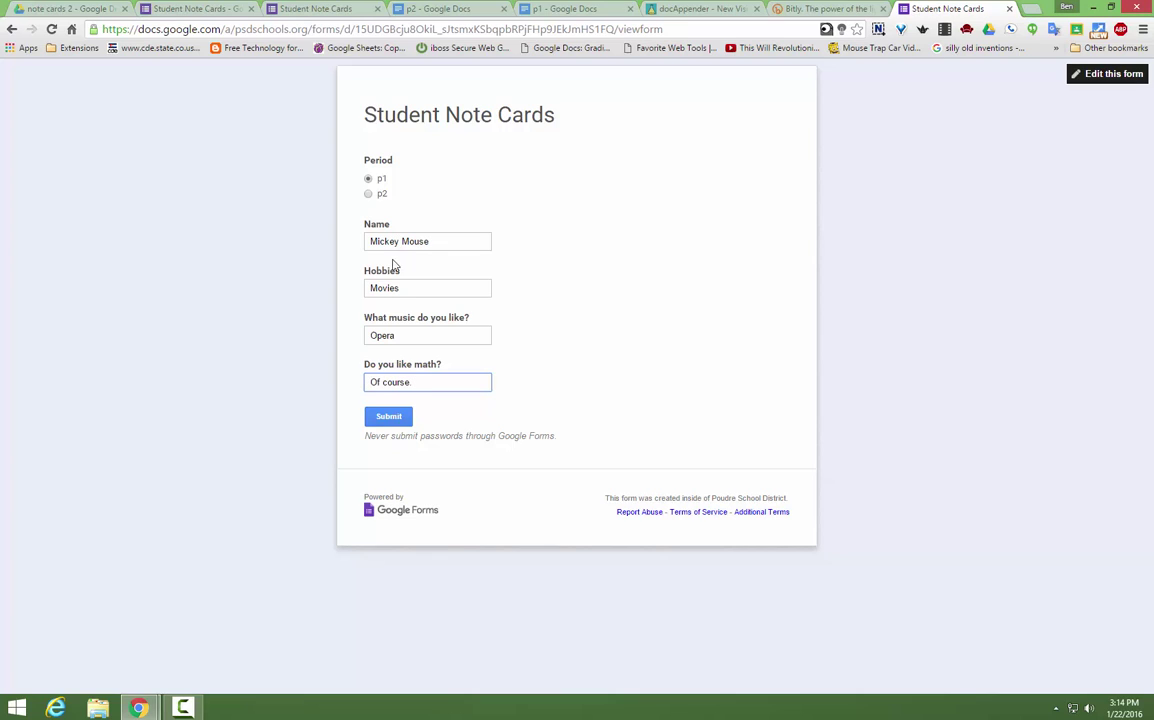
pyautogui.click(404, 418)
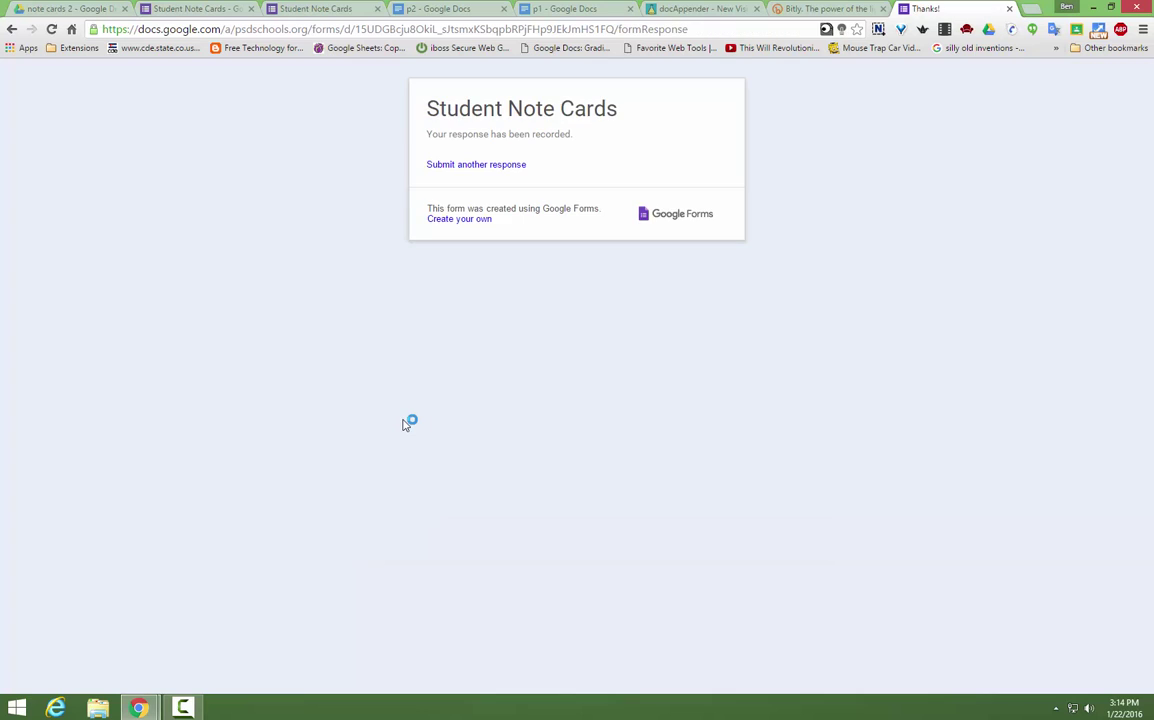
# Step: Submit a second p1 response with another sample name, Reading, Rock and Not really
pyautogui.click(481, 165)
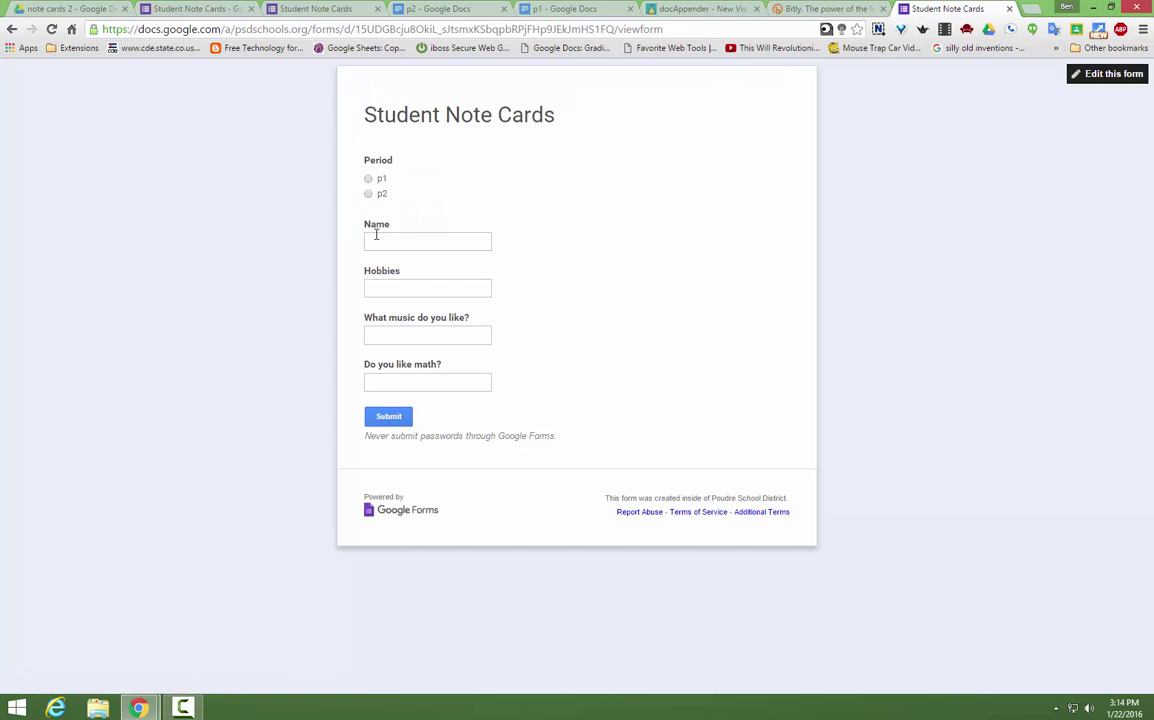
pyautogui.click(368, 178)
pyautogui.click(390, 240)
pyautogui.write('Minnie Mouse')
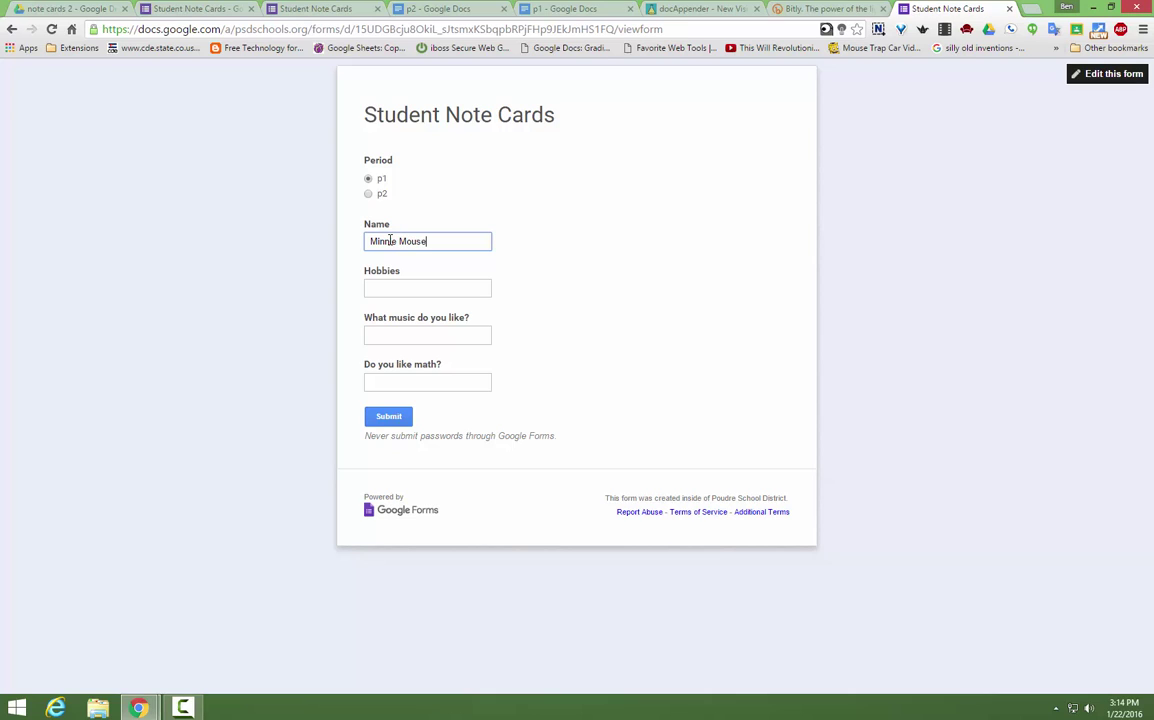
pyautogui.press('Tab')
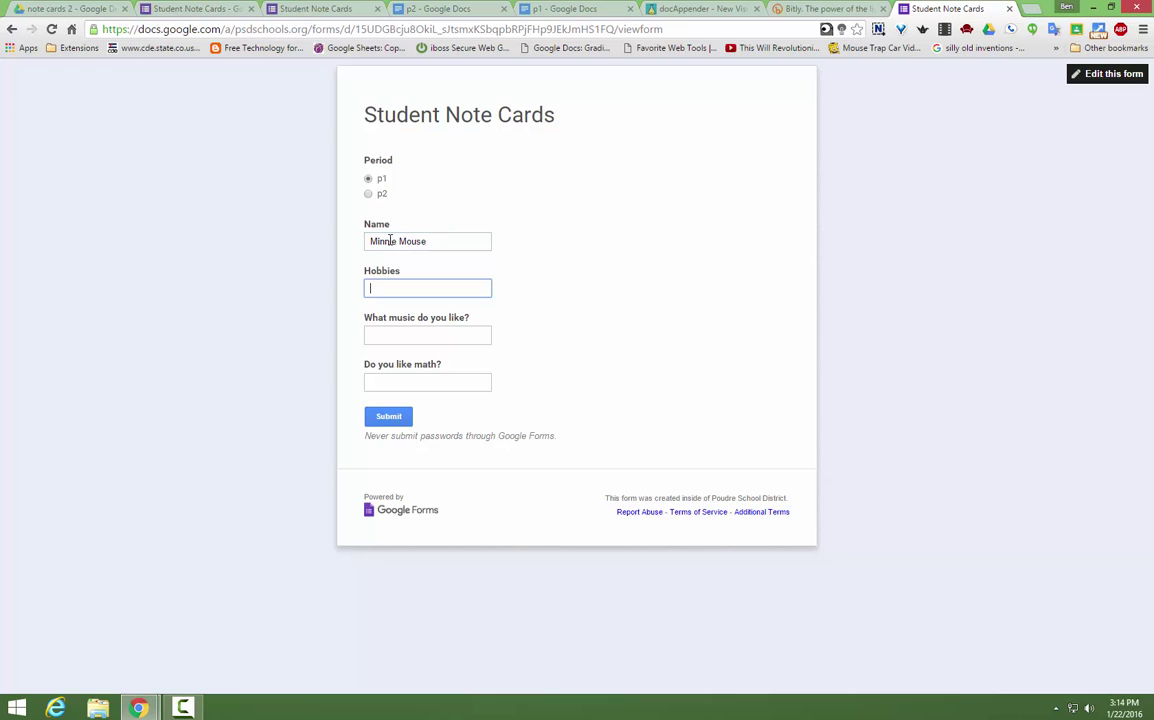
pyautogui.write('Reading')
pyautogui.press('Tab')
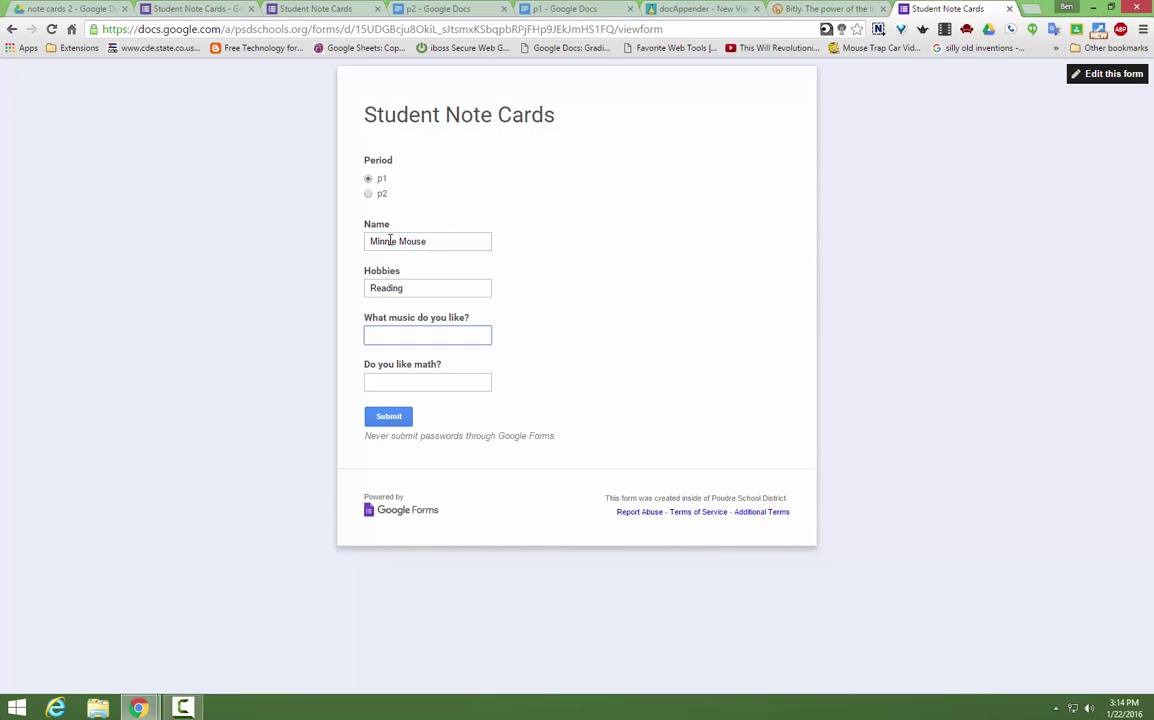
pyautogui.write('Rock')
pyautogui.press('Tab')
pyautogui.write('Not r')
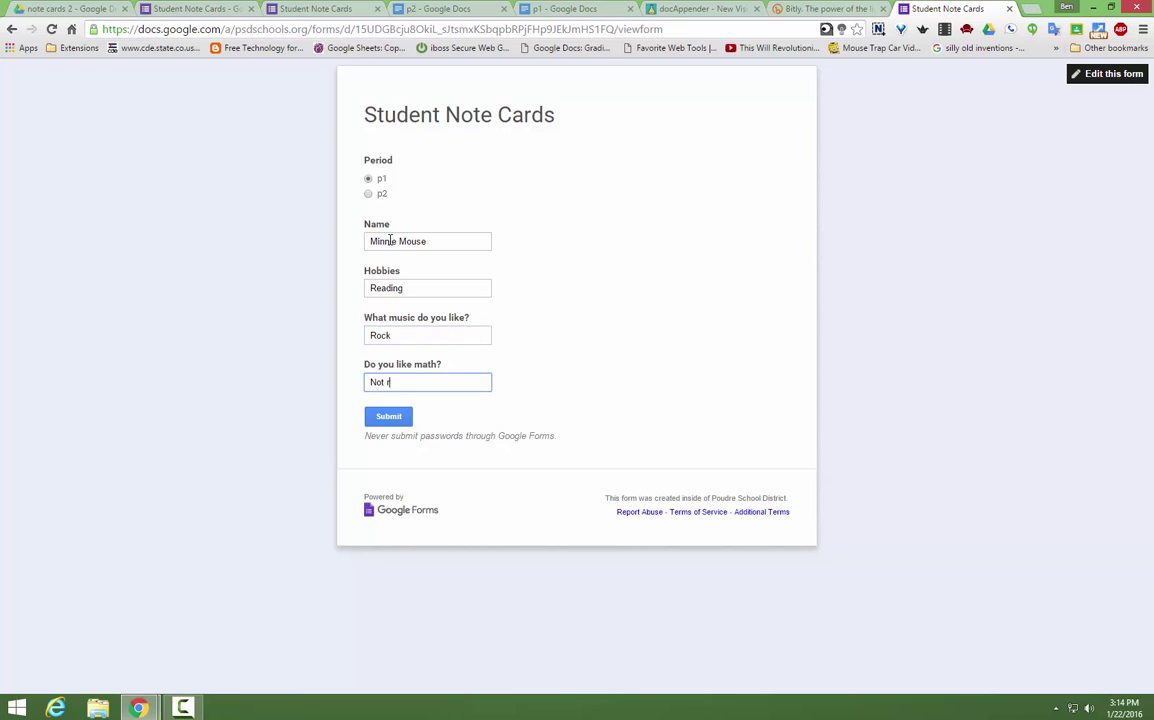
pyautogui.write('eally.')
pyautogui.click(388, 416)
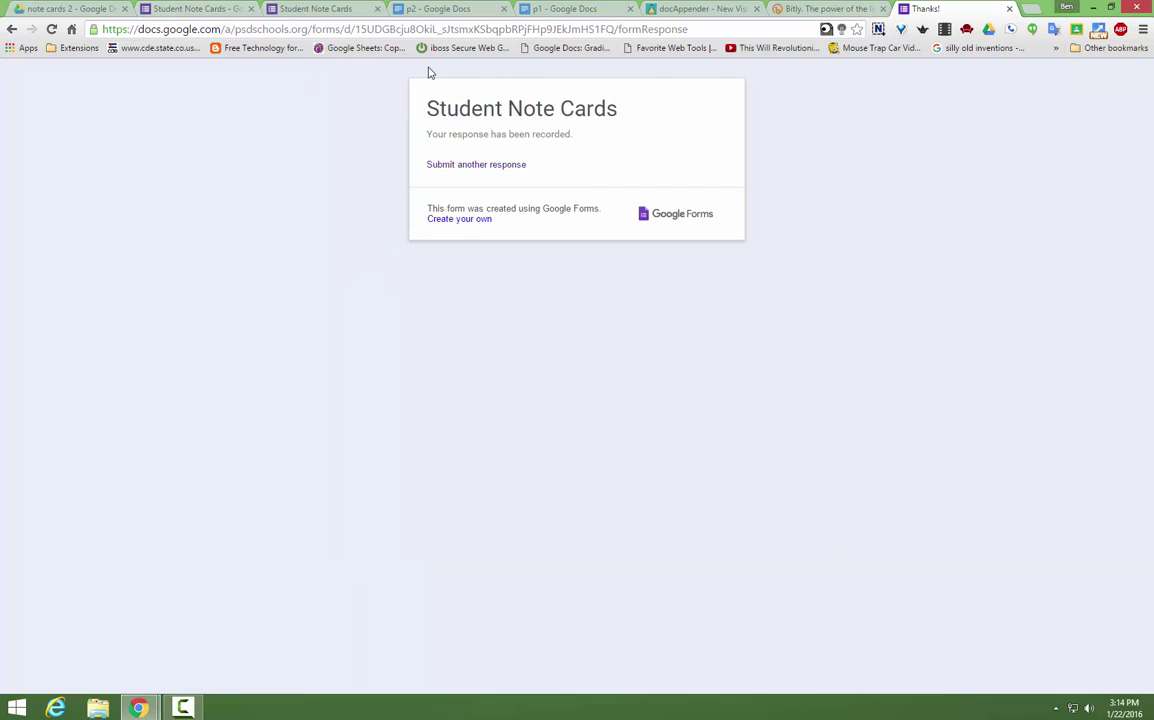
# Step: Switch to the p1 document and view both responses appended as vertical tables
pyautogui.click(573, 9)
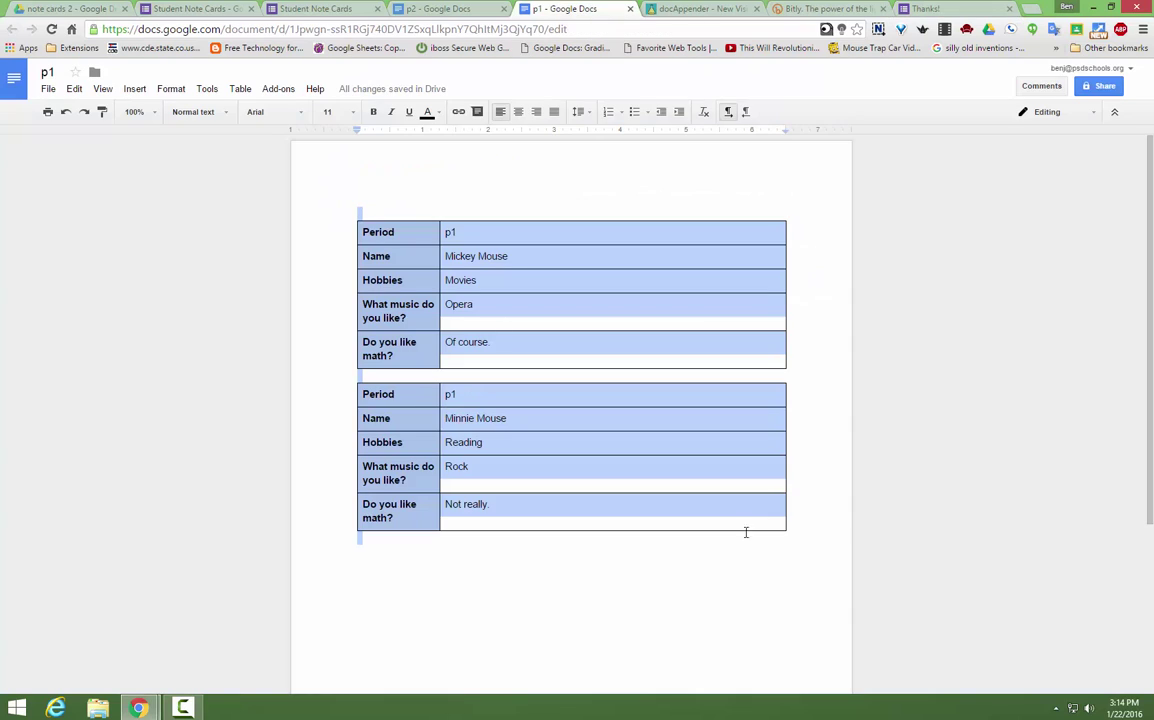
pyautogui.click(700, 628)
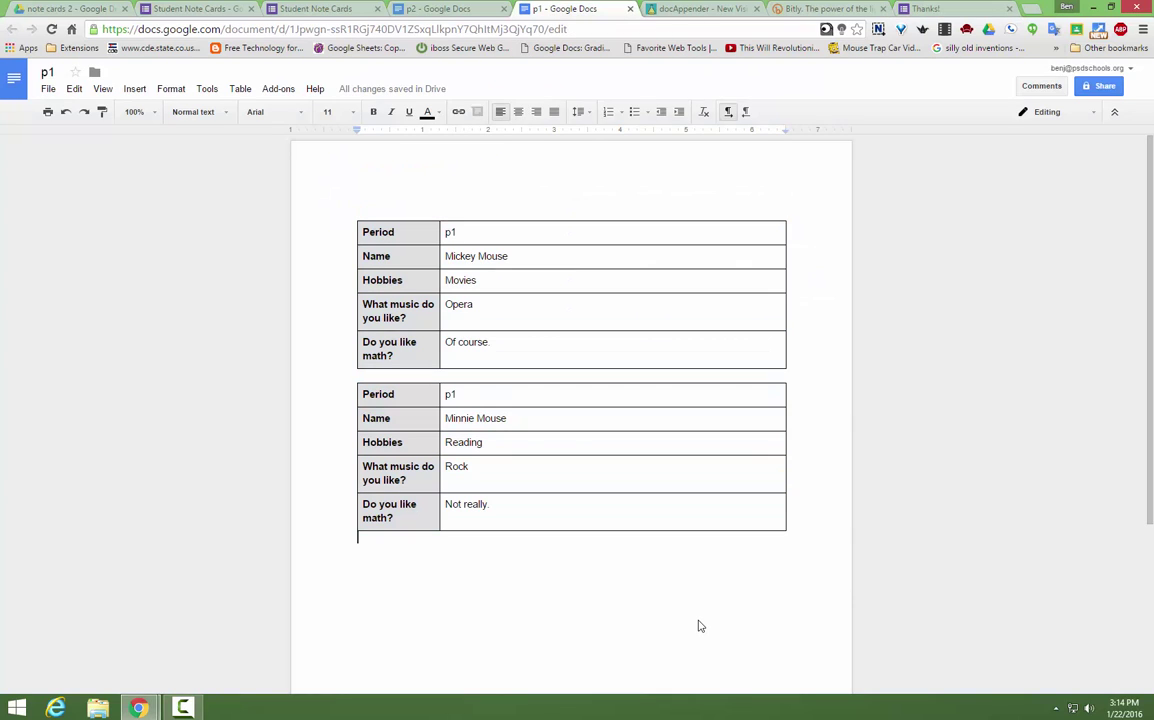